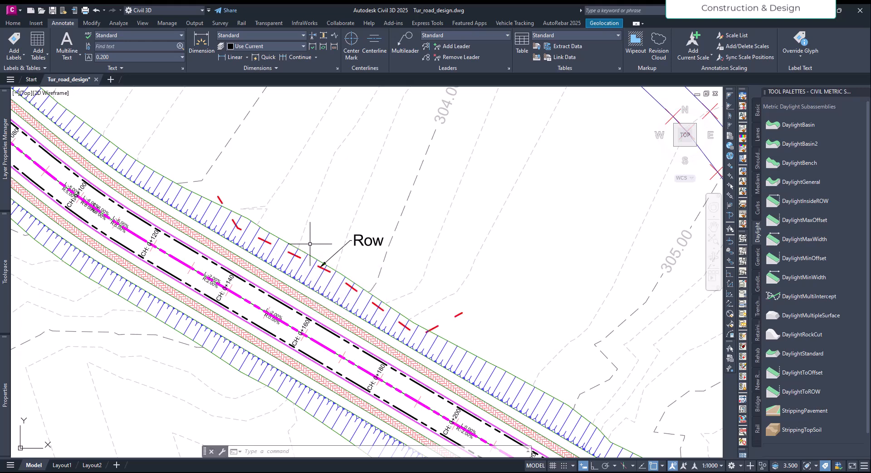
# Examine the extent of the red dashed Row line along the corridor's upper daylight slope.
pyautogui.moveTo(310, 242); pyautogui.dragTo(300, 243, button='middle')
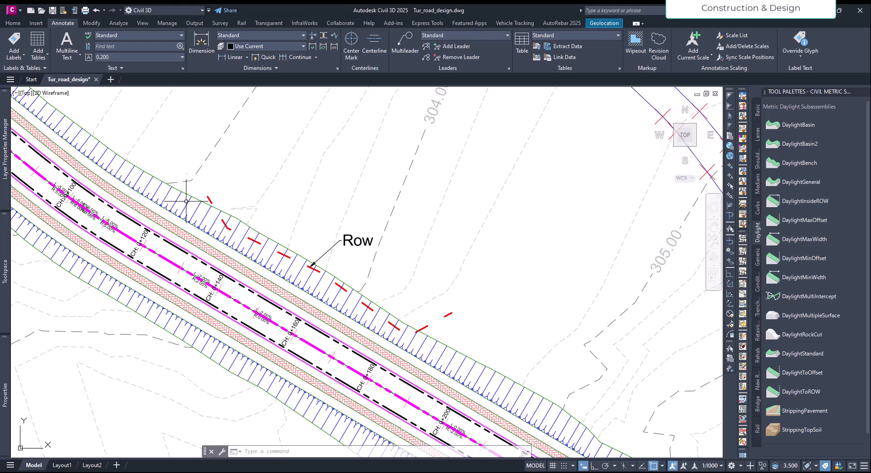
pyautogui.click(211, 199)
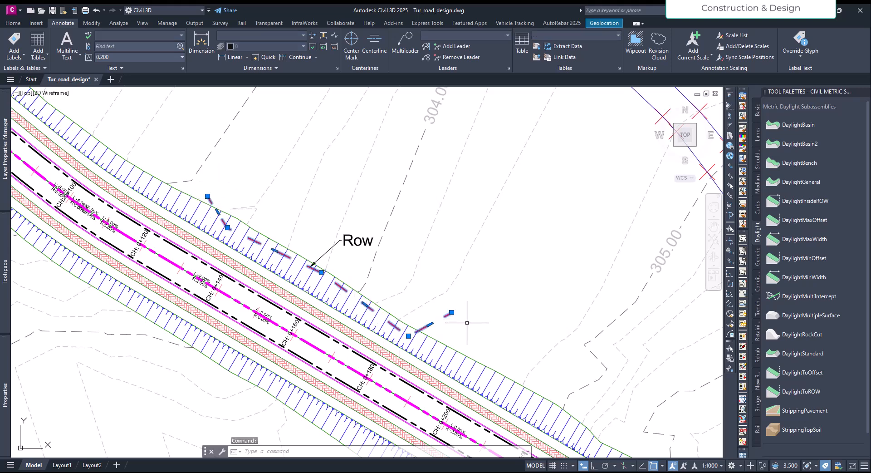
pyautogui.press('Escape')
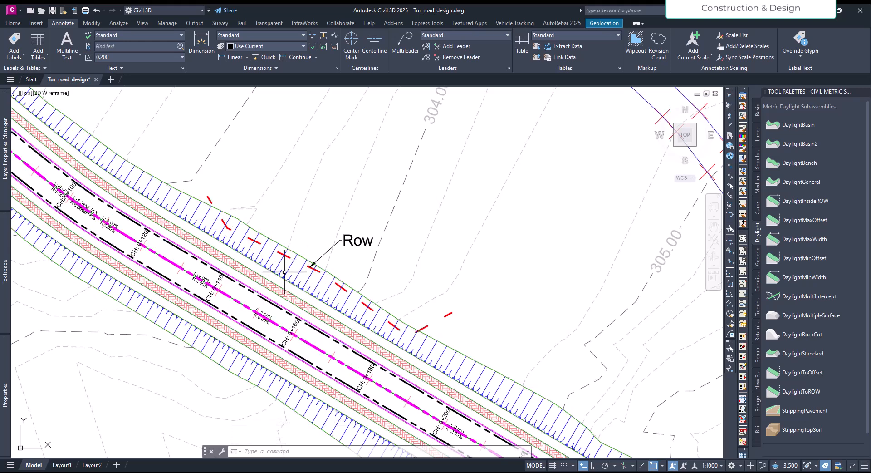
# Inspect the slope parameters of the left-side BasicSideSlopeCutDitch subassembly in the upper assembly.
pyautogui.scroll(-15, 415, 303)
pyautogui.scroll(15, 414, 302)
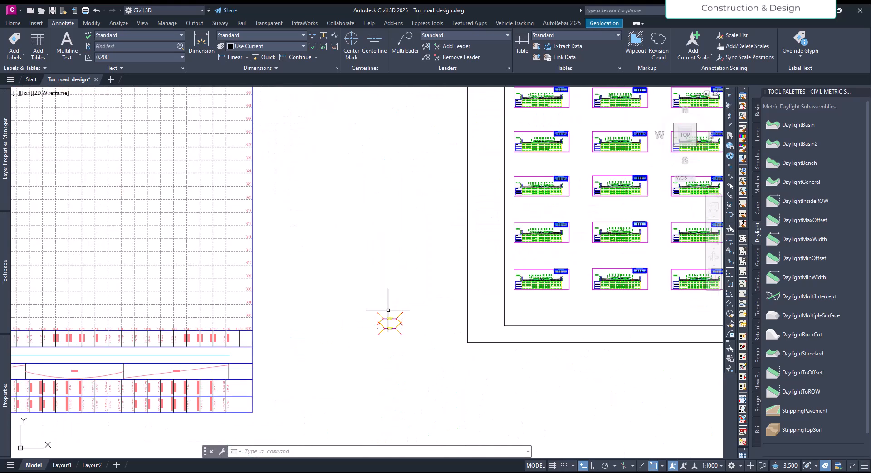
pyautogui.click(410, 355)
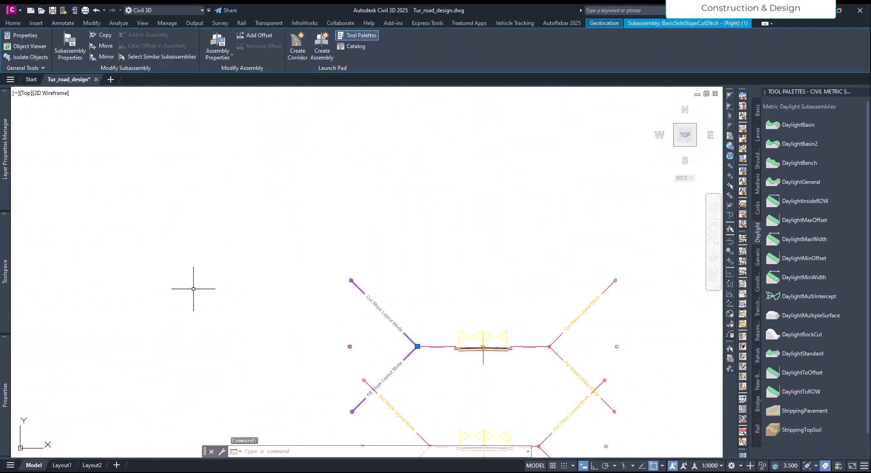
pyautogui.moveTo(5, 396)
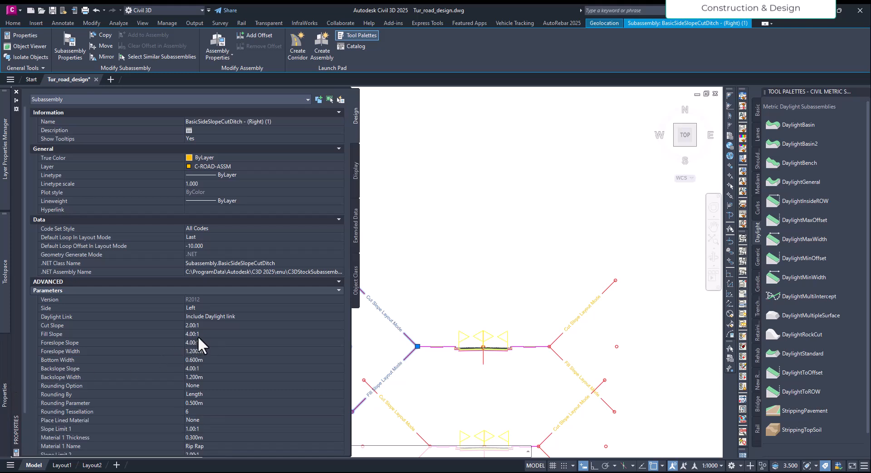
pyautogui.press('Escape')
pyautogui.scroll(-5, 402, 297)
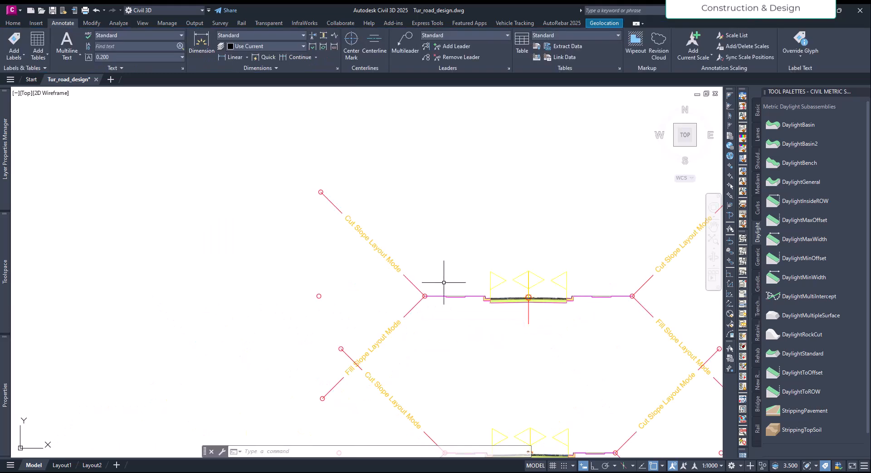
# Split the corridor region where the start of the Row line crosses the upper daylight edge, snapping to the apparent intersection.
pyautogui.scroll(-8, 551, 281)
pyautogui.scroll(6, 399, 326)
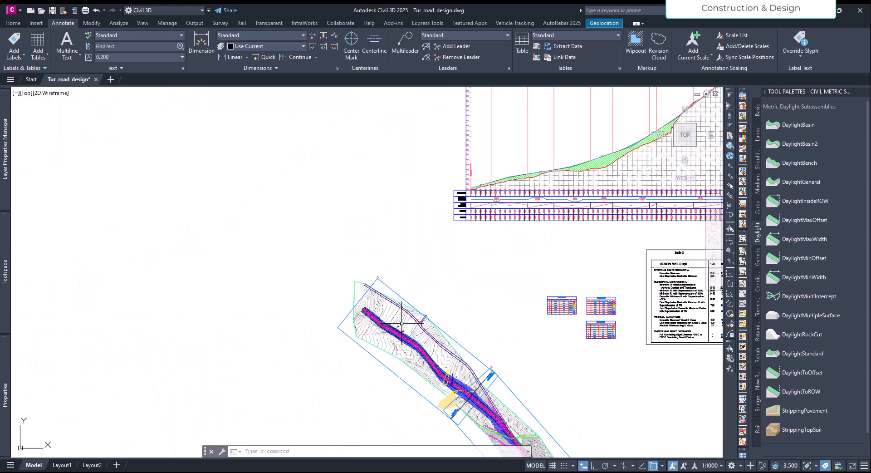
pyautogui.scroll(5, 364, 345)
pyautogui.moveTo(404, 348); pyautogui.dragTo(280, 268, button='middle')
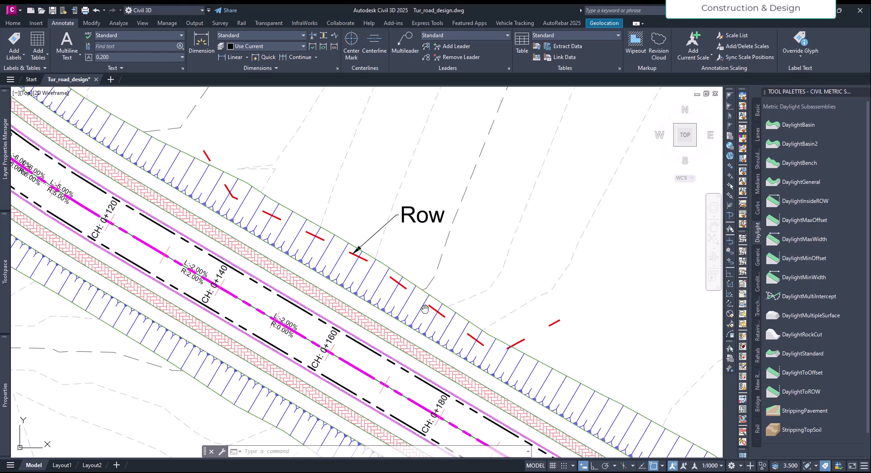
pyautogui.moveTo(426, 311); pyautogui.dragTo(411, 267, button='middle')
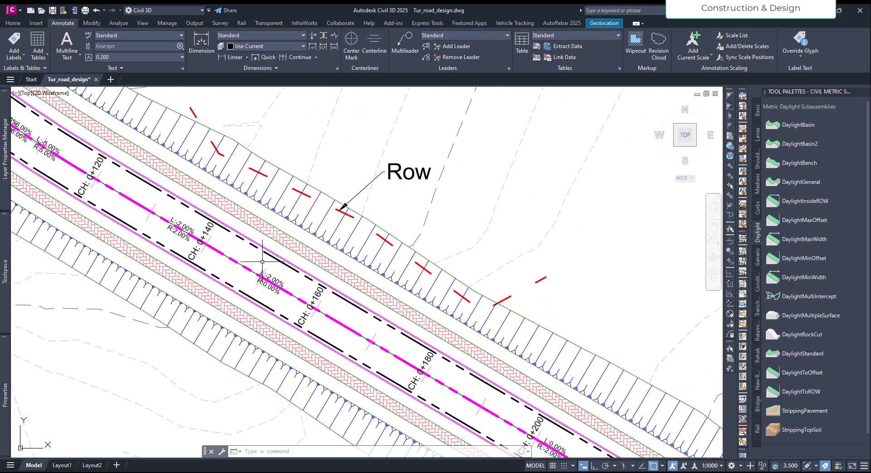
pyautogui.click(267, 220)
pyautogui.moveTo(290, 227); pyautogui.dragTo(331, 263, button='middle')
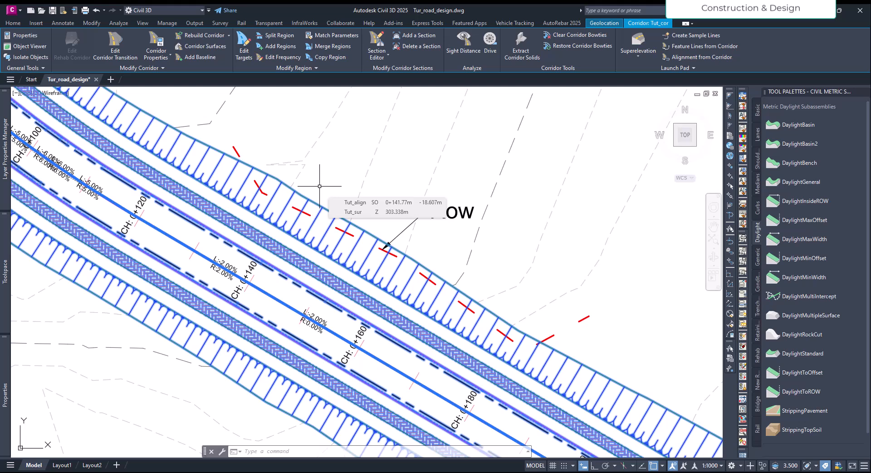
pyautogui.moveTo(327, 177); pyautogui.dragTo(324, 168, button='middle')
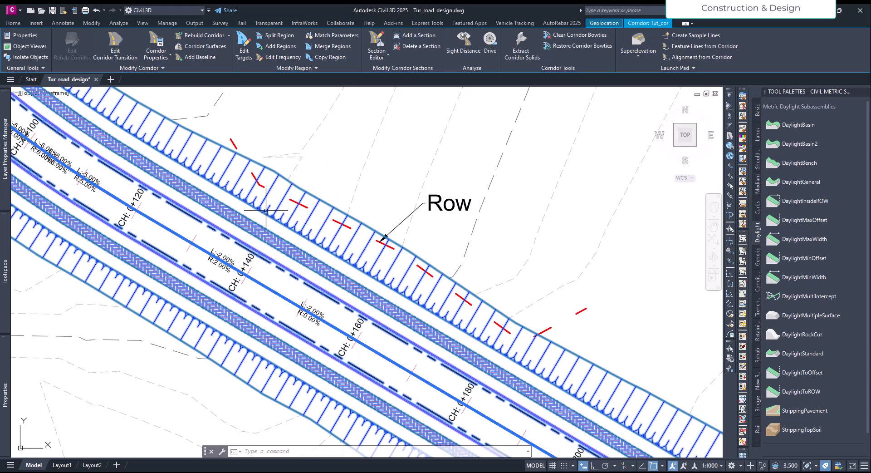
pyautogui.moveTo(273, 197); pyautogui.dragTo(281, 210, button='middle')
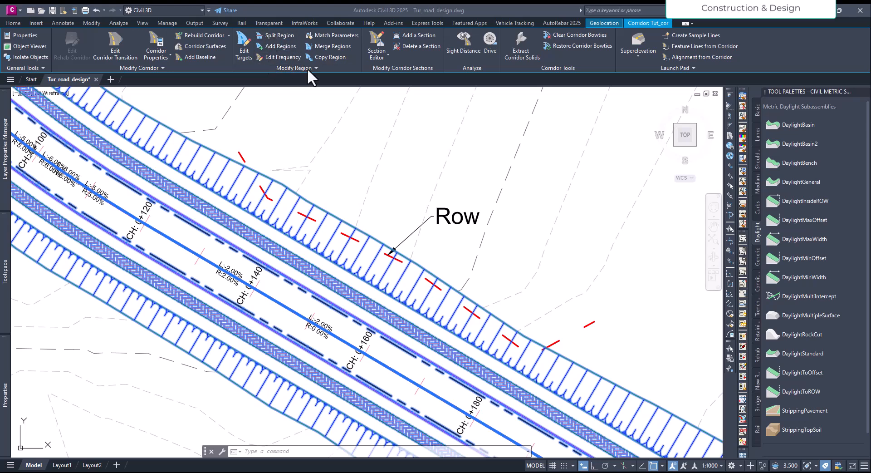
pyautogui.click(273, 36)
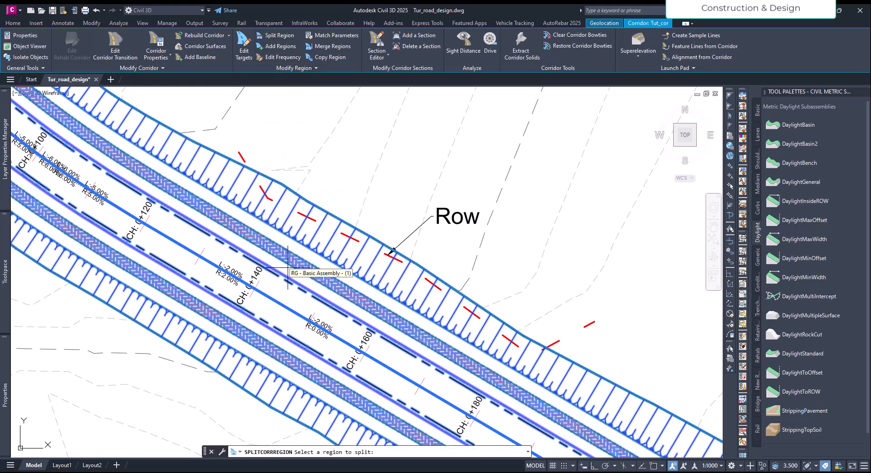
pyautogui.click(217, 256)
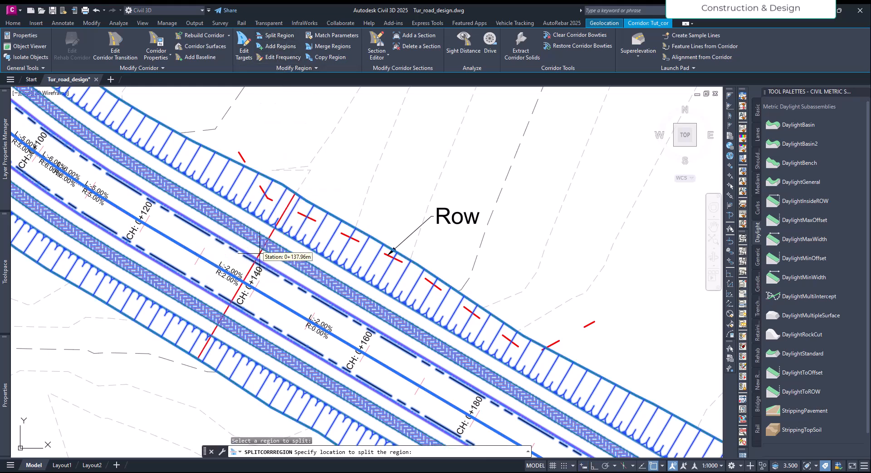
pyautogui.scroll(5, 247, 167)
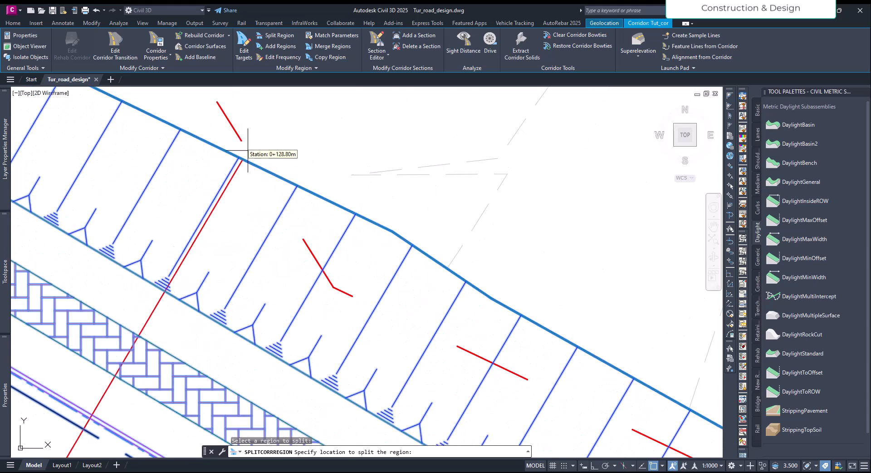
pyautogui.keyDown('shift'); pyautogui.rightClick(256, 173); pyautogui.keyUp('shift')
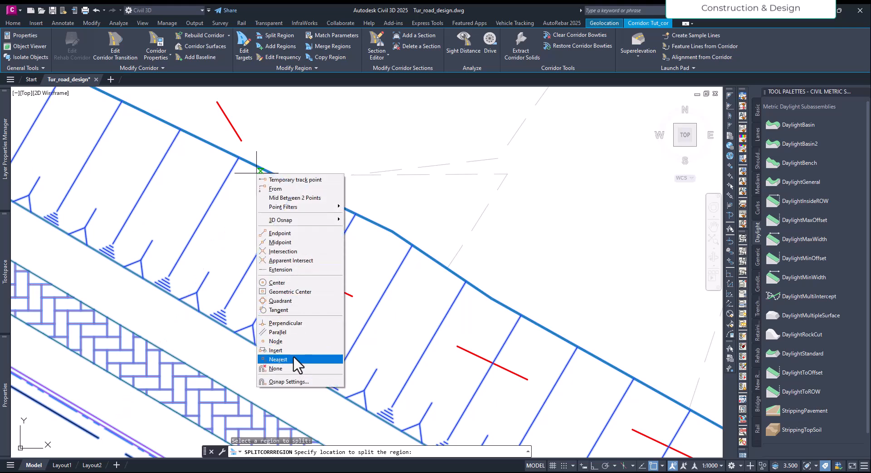
pyautogui.click(291, 260)
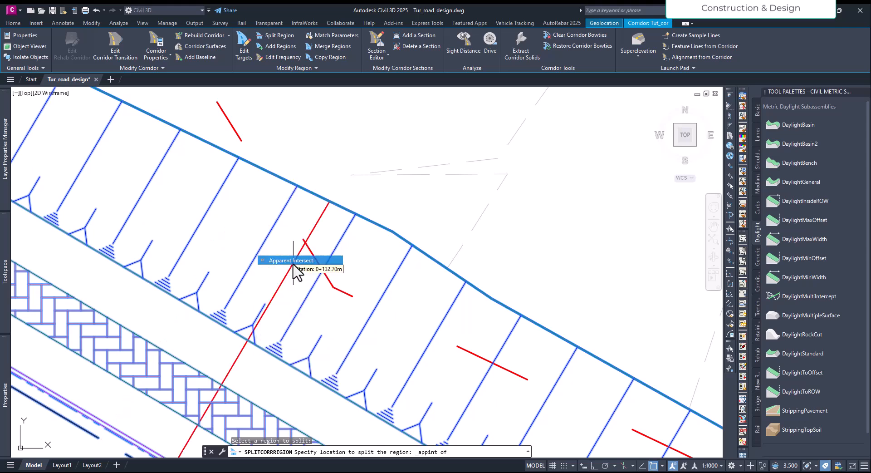
pyautogui.click(254, 173)
pyautogui.scroll(-5, 268, 159)
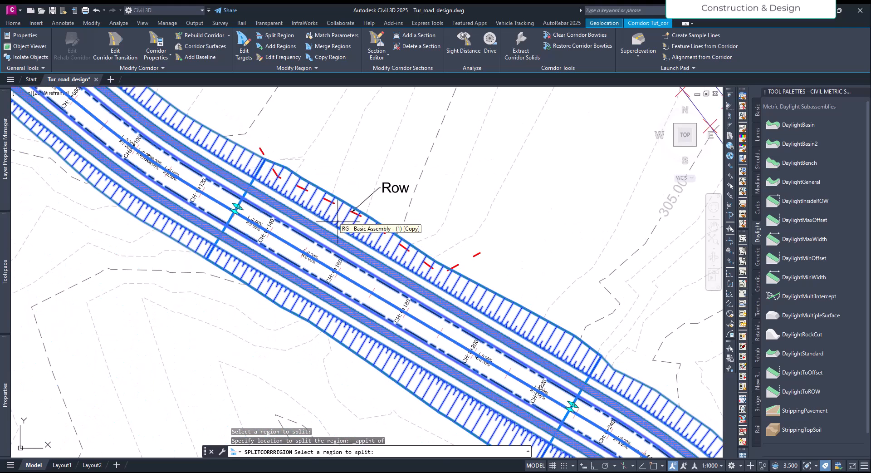
# Split the corridor region at about station 0+184, at the apparent intersection of the Row line's far end with the daylight edge.
pyautogui.click(397, 279)
pyautogui.scroll(5, 449, 282)
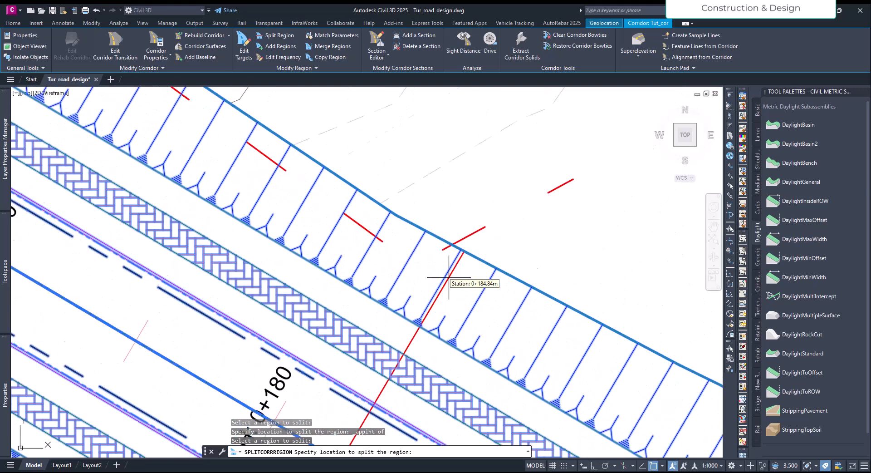
pyautogui.keyDown('shift'); pyautogui.rightClick(455, 225); pyautogui.keyUp('shift')
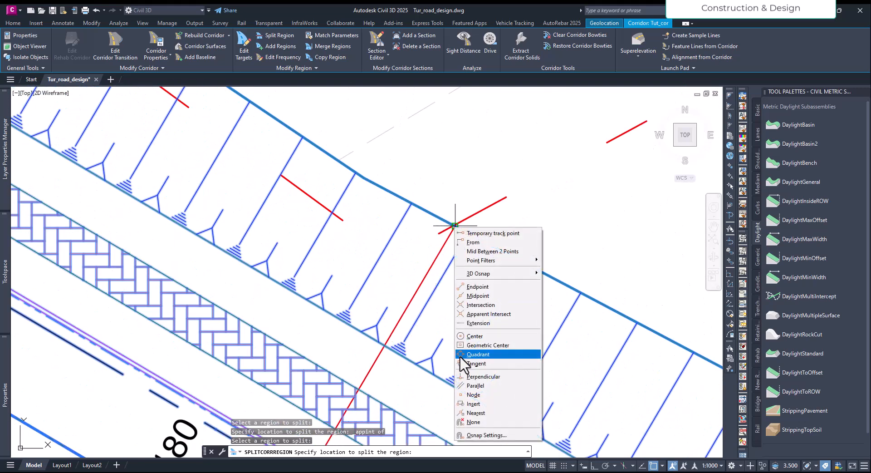
pyautogui.click(489, 313)
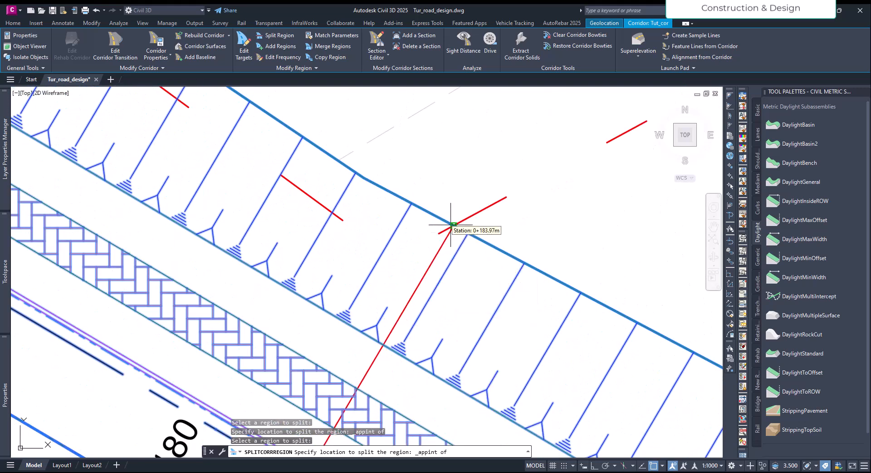
pyautogui.click(453, 225)
pyautogui.scroll(-3, 357, 218)
pyautogui.scroll(-5, 358, 219)
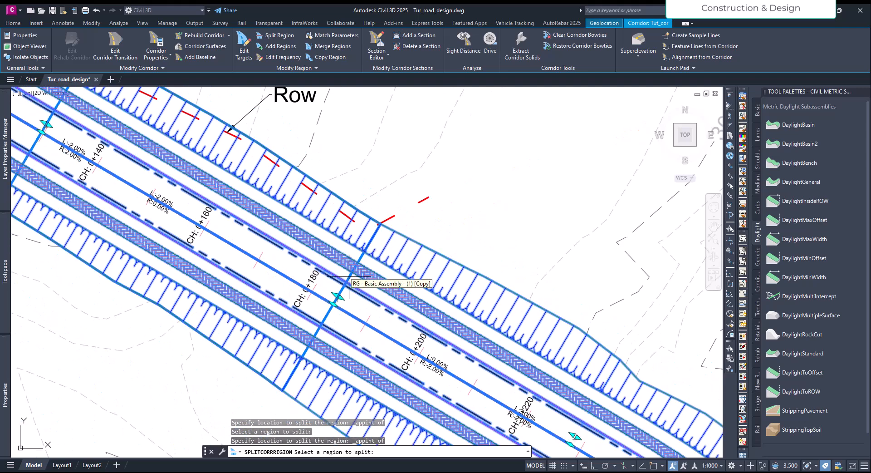
pyautogui.scroll(3, 299, 283)
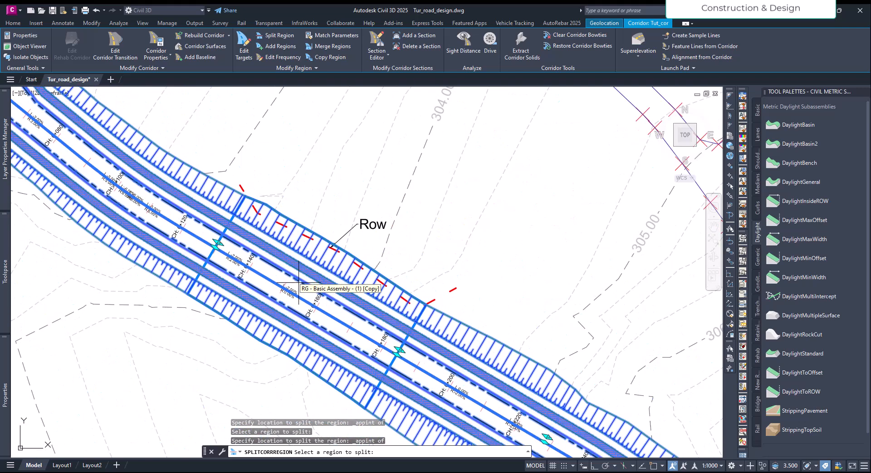
pyautogui.press('Escape')
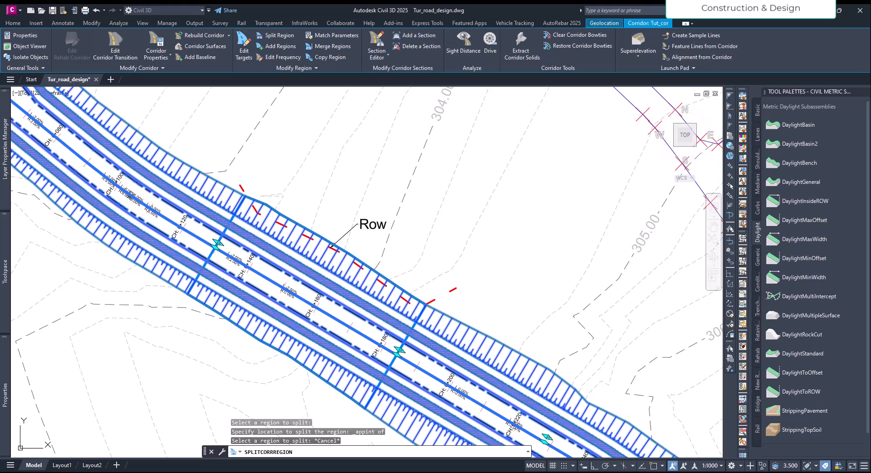
pyautogui.press('Escape')
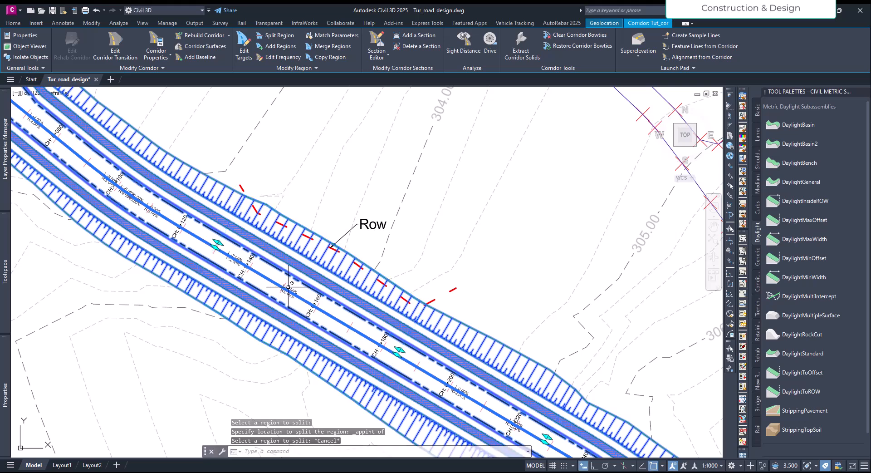
# Copy the upper Basic Assembly to a spot directly below the second assembly.
pyautogui.moveTo(306, 281); pyautogui.dragTo(240, 268, button='middle')
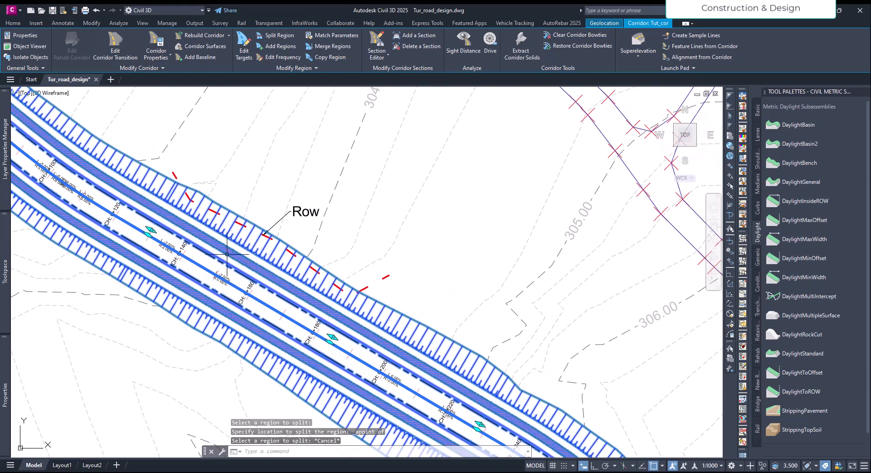
pyautogui.scroll(-5, 240, 308)
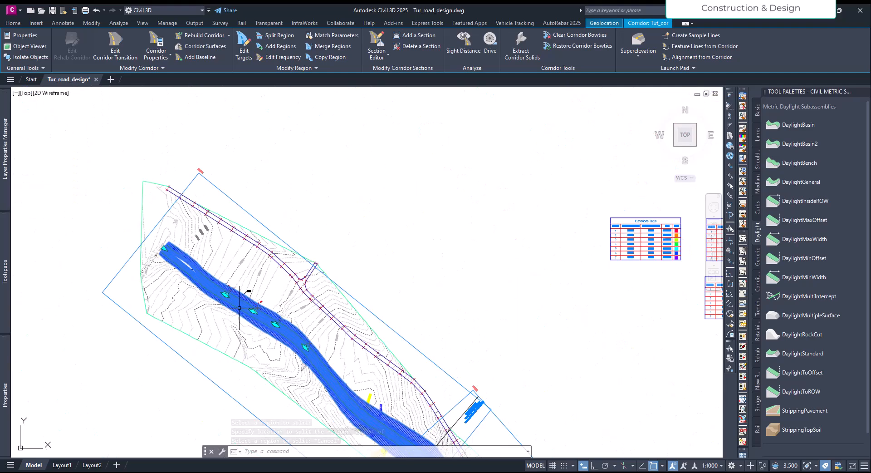
pyautogui.scroll(8, 239, 308)
pyautogui.scroll(-10, 240, 308)
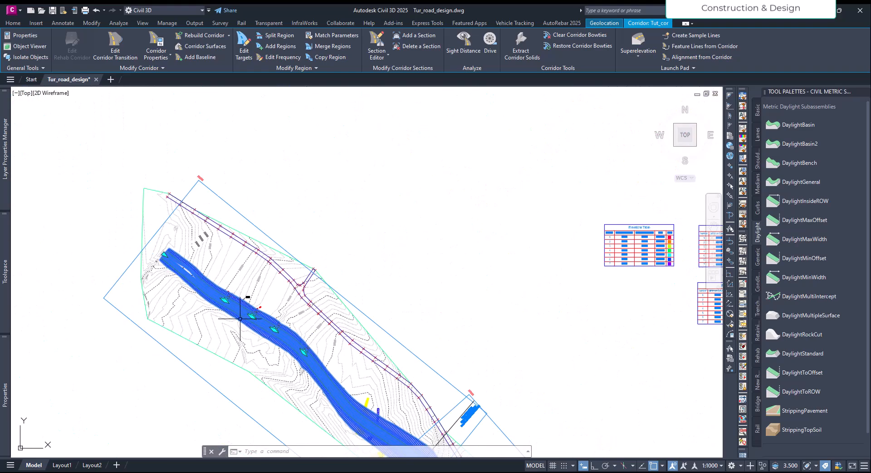
pyautogui.scroll(12, 462, 270)
pyautogui.moveTo(513, 242); pyautogui.dragTo(389, 296, button='middle')
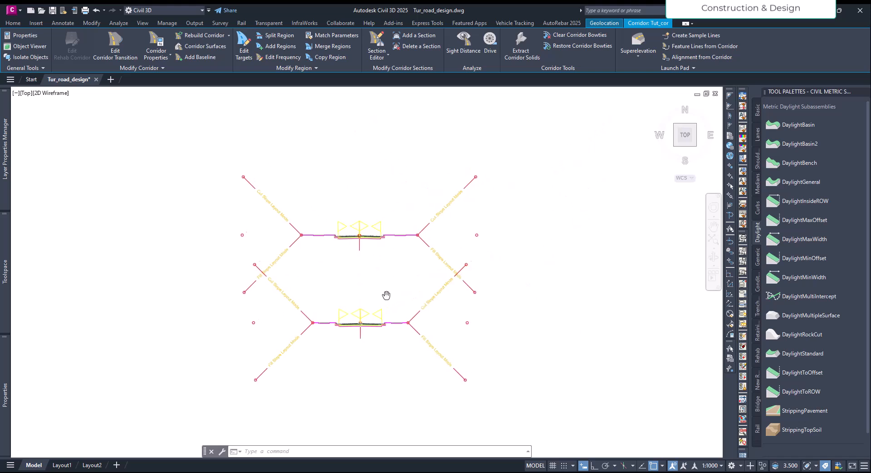
pyautogui.press('Escape')
pyautogui.press('Escape')
pyautogui.click(359, 248)
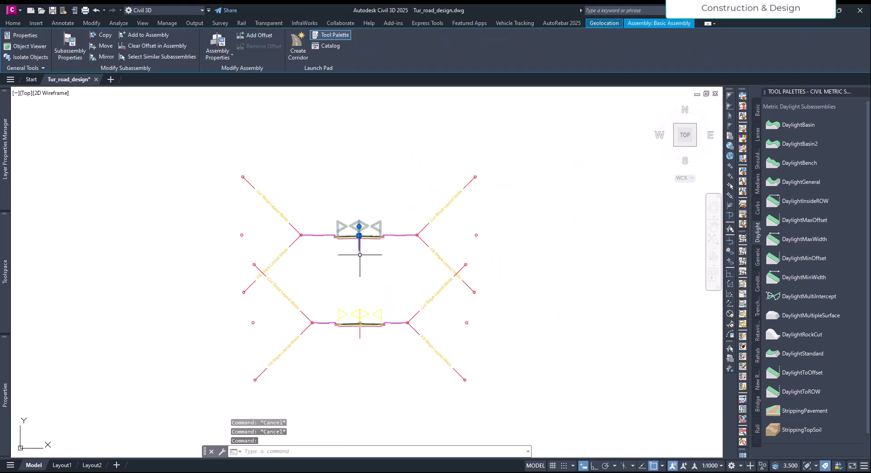
pyautogui.write('co')
pyautogui.press('Return')
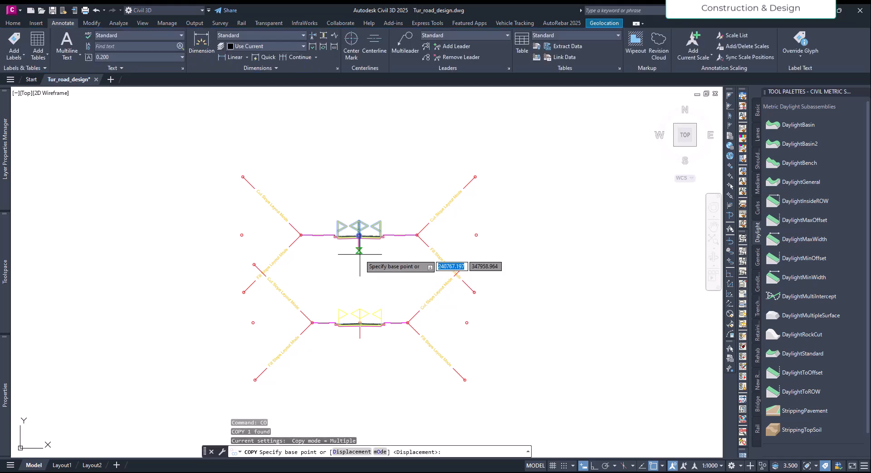
pyautogui.click(565, 240)
pyautogui.moveTo(560, 350); pyautogui.dragTo(553, 248, button='middle')
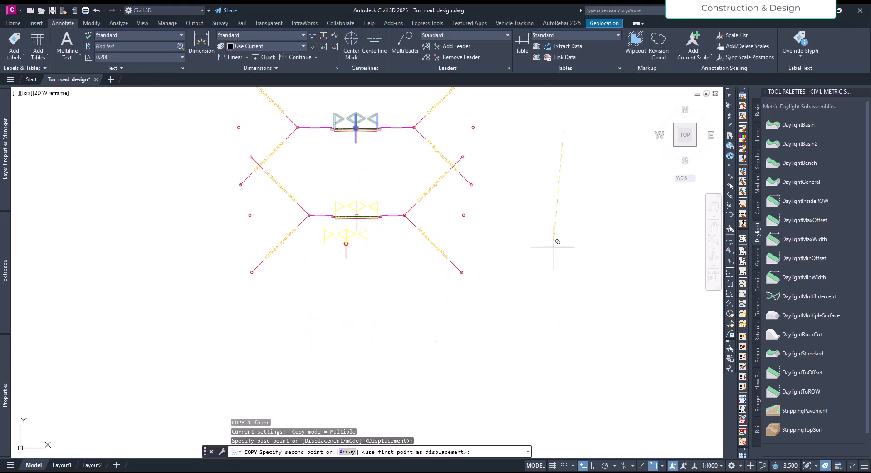
pyautogui.click(575, 306)
pyautogui.press('Escape')
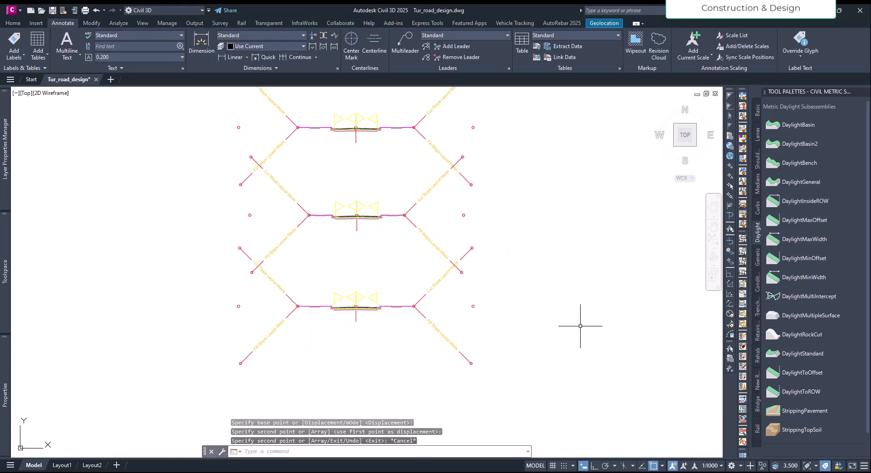
# Delete the left-side BasicSideSlopeCutDitch subassembly from the newly copied bottom assembly.
pyautogui.click(355, 312)
pyautogui.moveTo(7, 390)
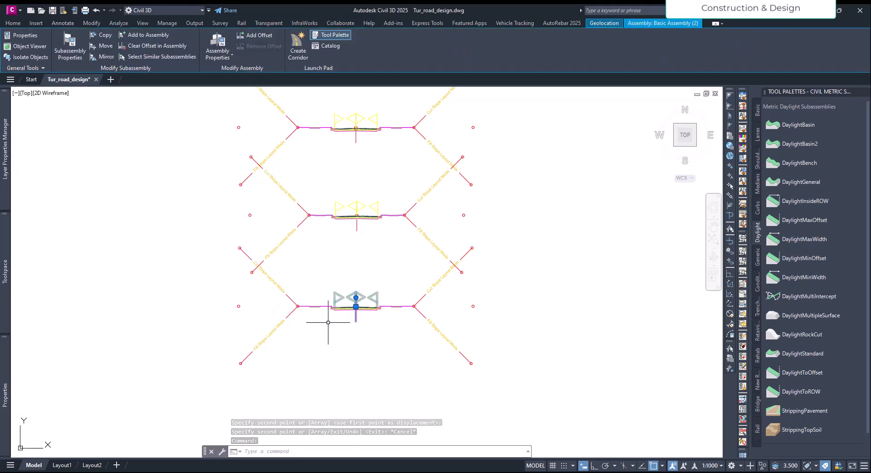
pyautogui.scroll(2, 347, 327)
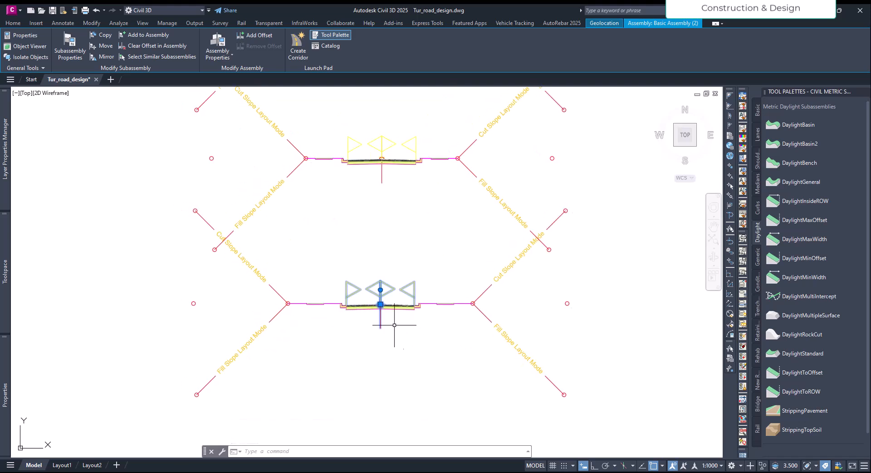
pyautogui.press('Escape')
pyautogui.scroll(2, 372, 321)
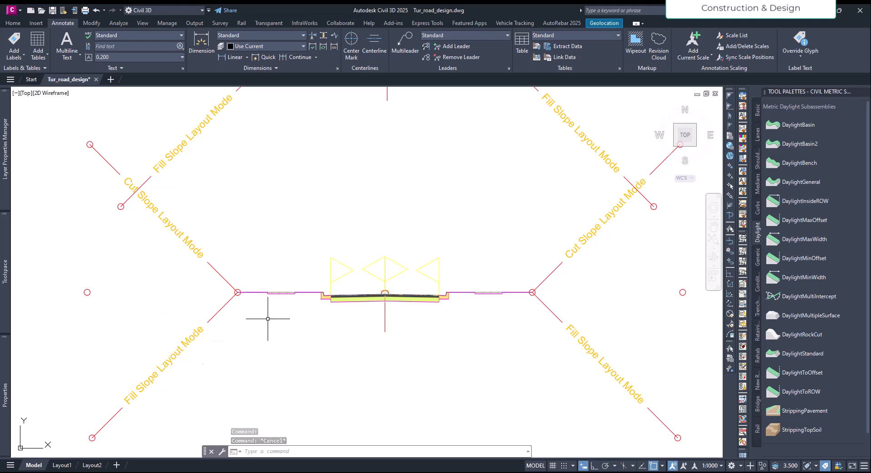
pyautogui.click(221, 312)
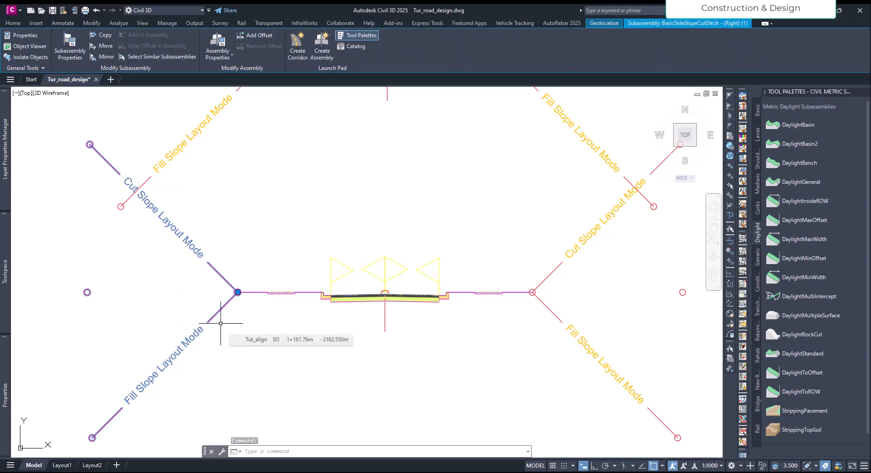
pyautogui.press('Delete')
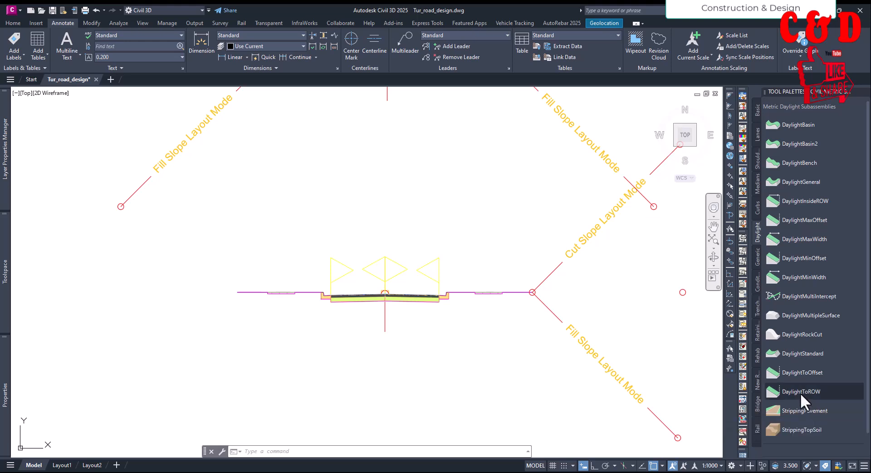
# Attach a DaylightInsideROW subassembly to the outer left end point of the bottom assembly.
pyautogui.scroll(-1, 805, 393)
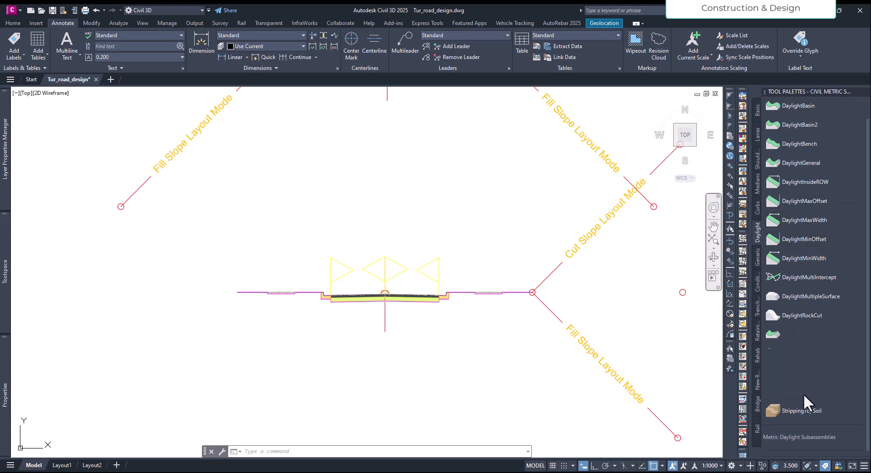
pyautogui.click(796, 182)
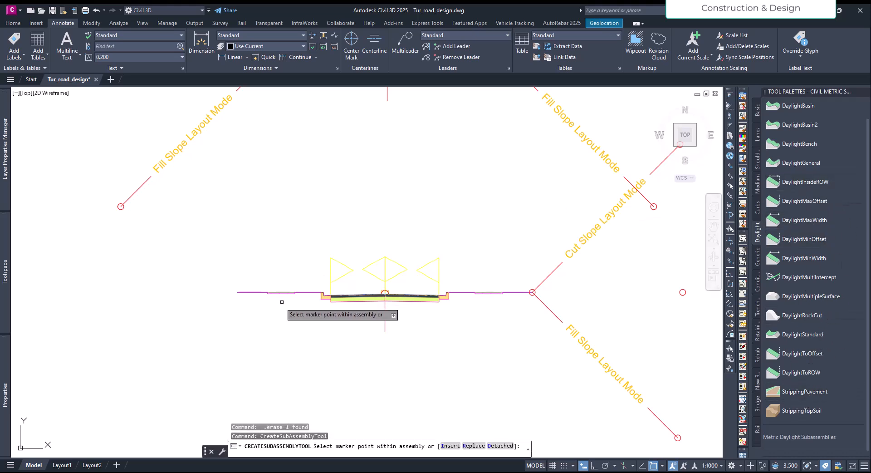
pyautogui.scroll(6, 286, 296)
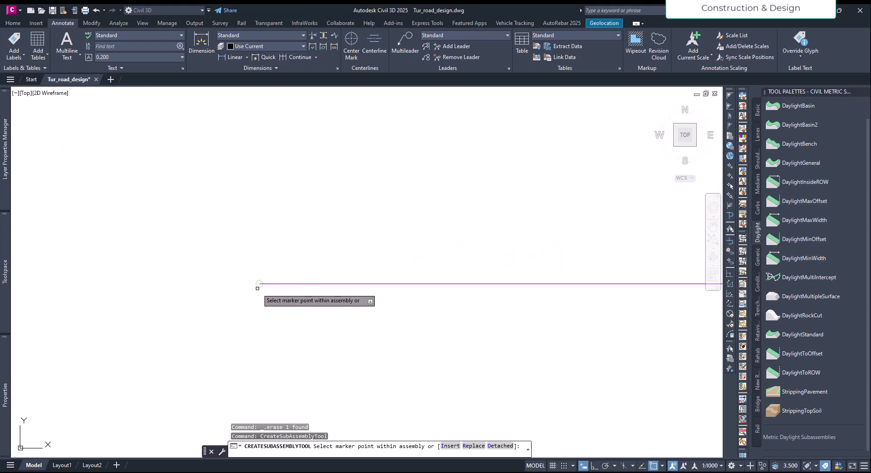
pyautogui.scroll(-5, 257, 288)
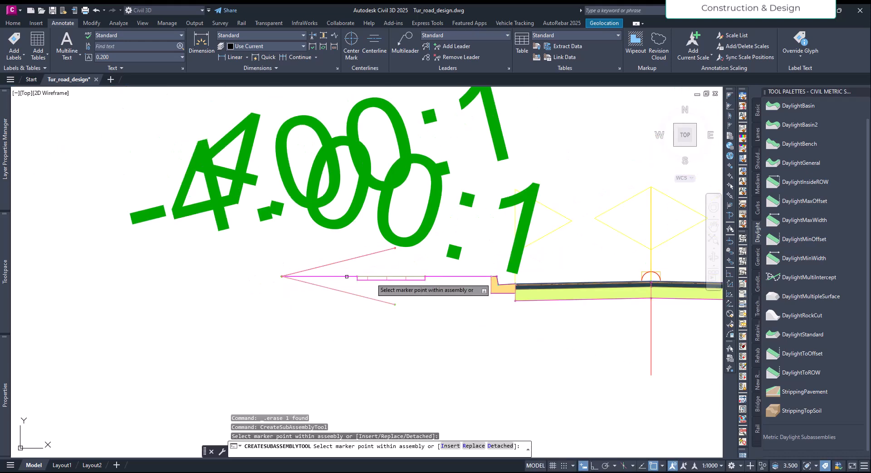
pyautogui.press('Escape')
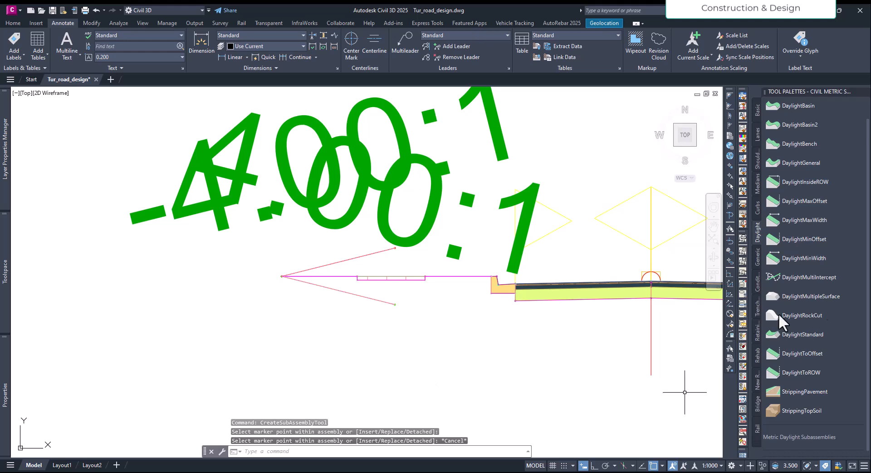
# Place a horizontal linear dimension below the bottom assembly, from its baseline to the attachment point of the DaylightInsideROW subassembly.
pyautogui.moveTo(307, 268); pyautogui.dragTo(320, 275, button='middle')
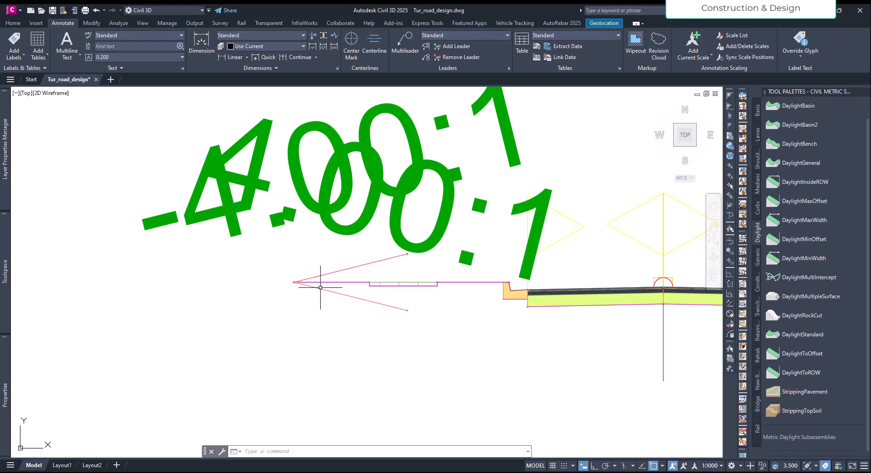
pyautogui.scroll(-4, 313, 318)
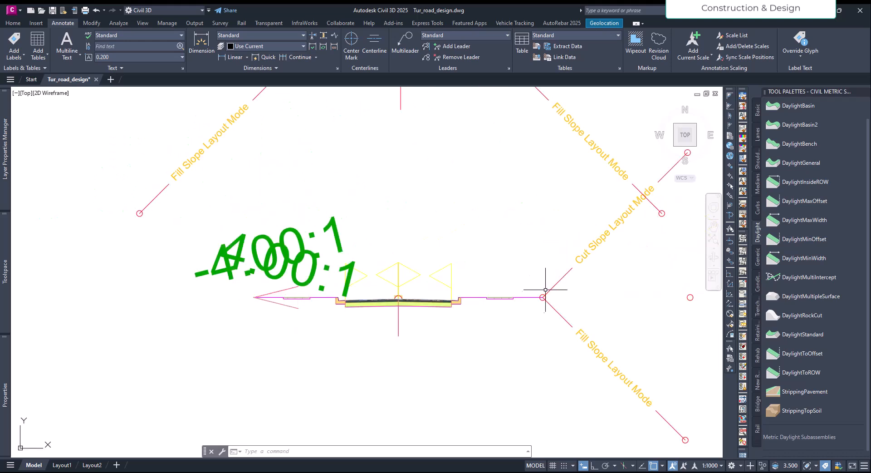
pyautogui.scroll(2, 260, 292)
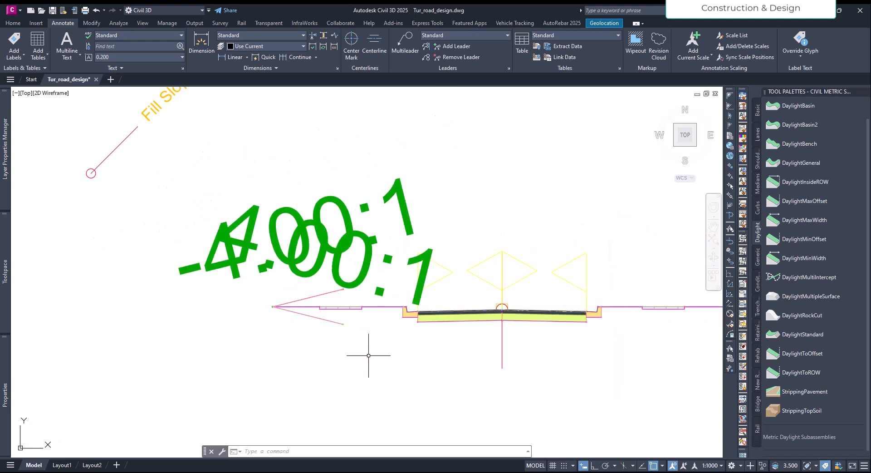
pyautogui.scroll(2, 351, 342)
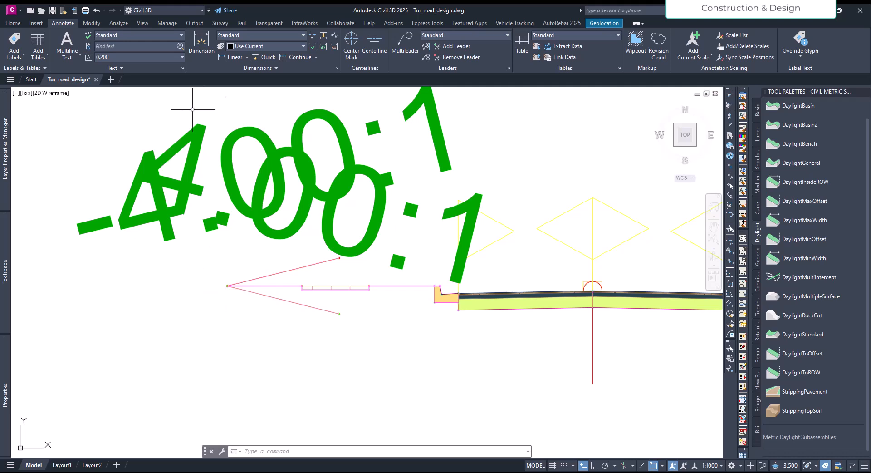
pyautogui.click(227, 58)
pyautogui.click(593, 265)
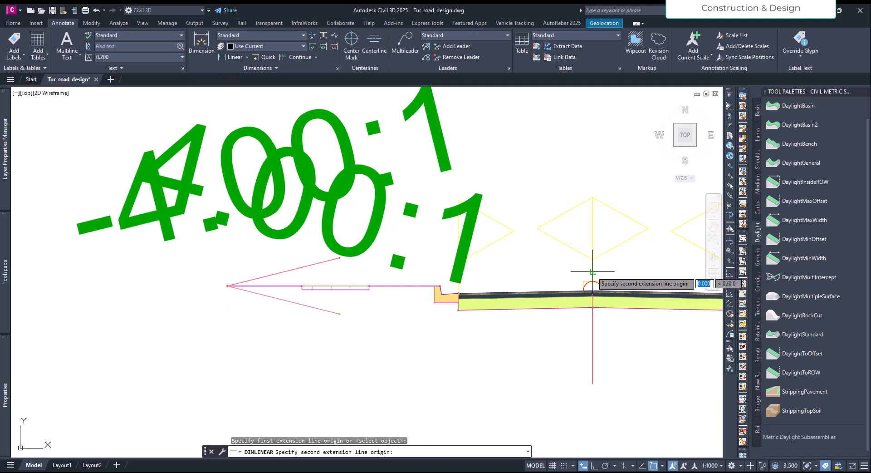
pyautogui.scroll(2, 227, 286)
pyautogui.scroll(3, 225, 286)
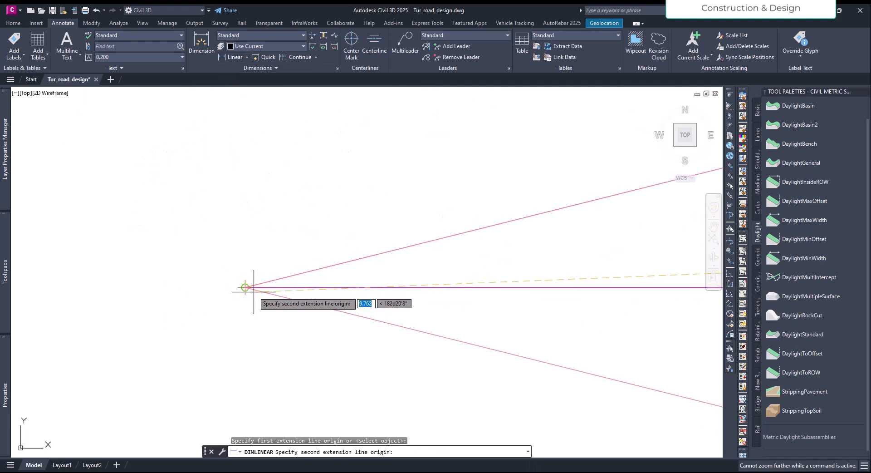
pyautogui.click(245, 287)
pyautogui.scroll(-5, 244, 257)
pyautogui.click(308, 295)
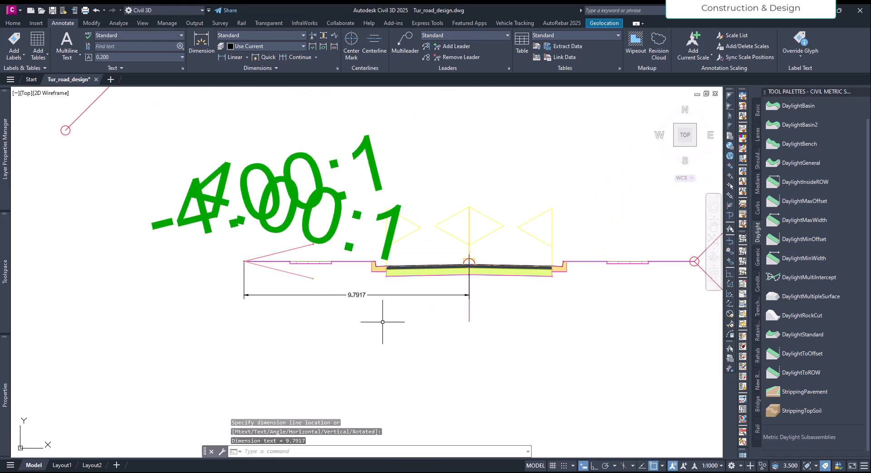
pyautogui.press('Escape')
# Set the DaylightInsideROW subassembly's ROW Offset from Baseline to -9.792 m.
pyautogui.click(290, 251)
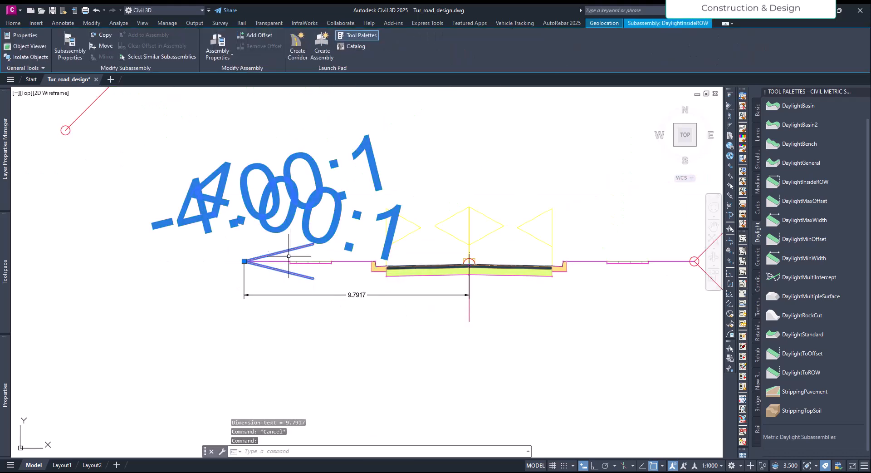
pyautogui.moveTo(290, 255); pyautogui.dragTo(395, 262, button='middle')
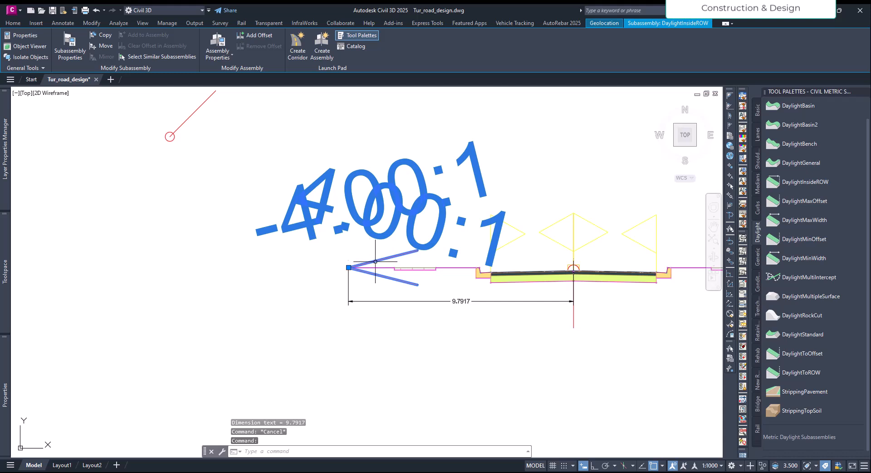
pyautogui.moveTo(9, 385)
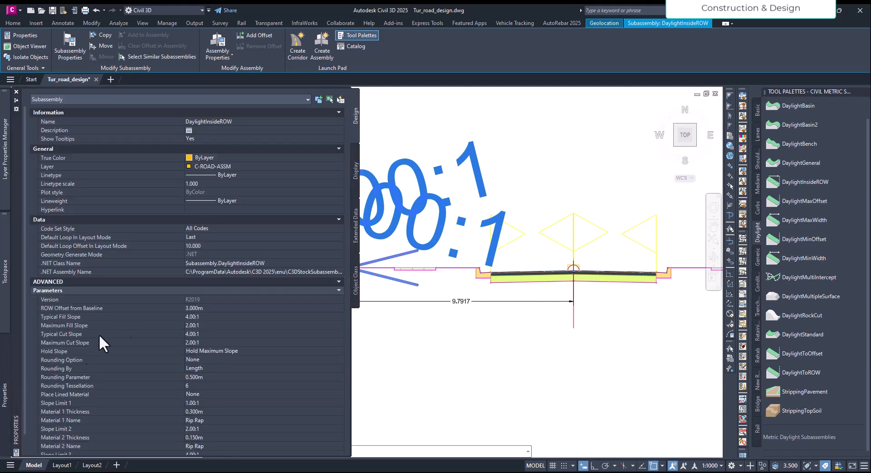
pyautogui.click(192, 310)
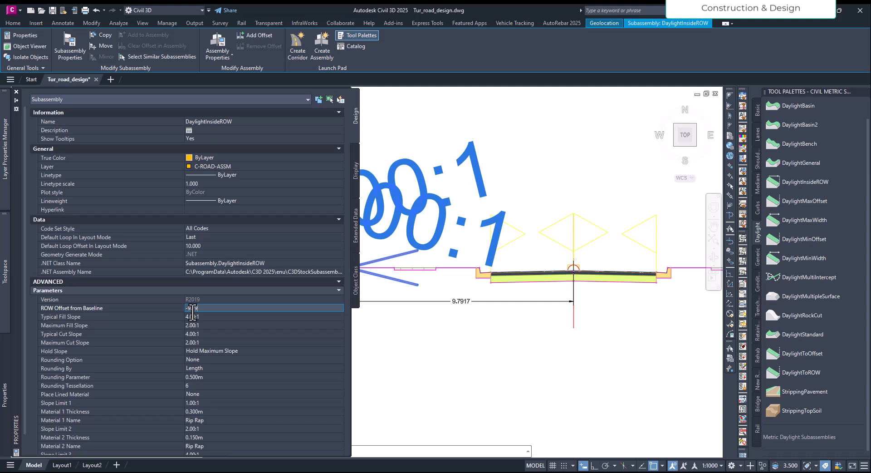
pyautogui.scroll(-4, 485, 281)
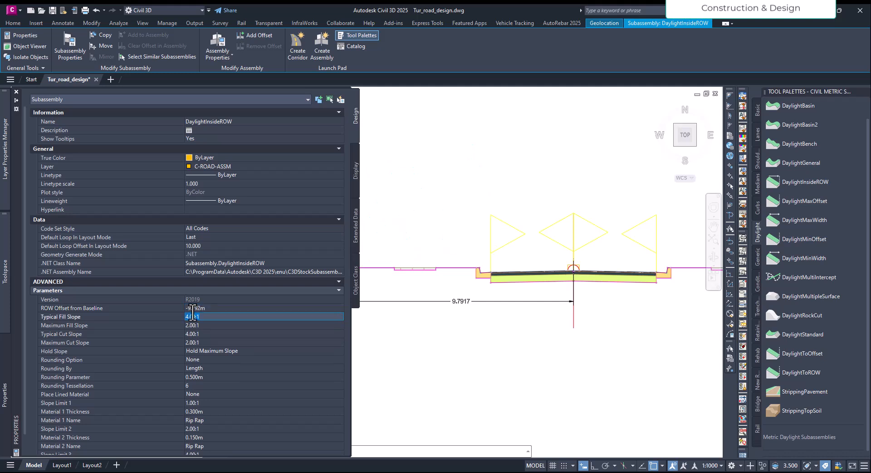
pyautogui.scroll(4, 436, 333)
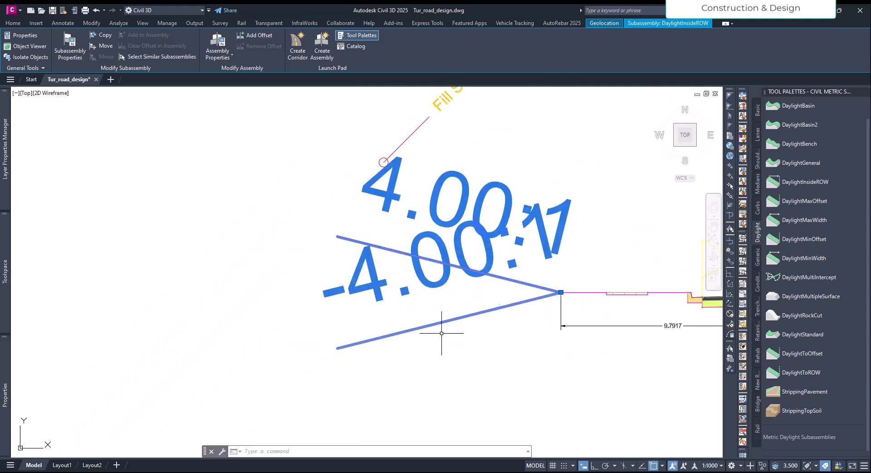
pyautogui.press('Escape')
pyautogui.scroll(-2, 498, 351)
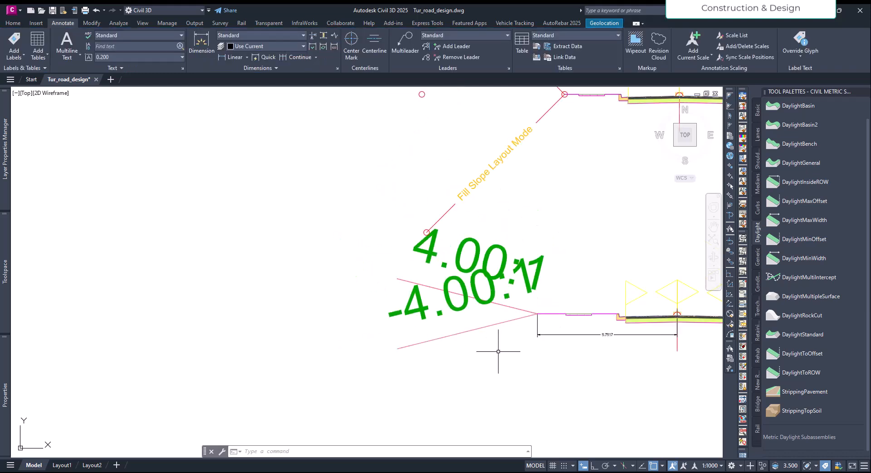
# Review the typical and maximum fill and cut slope parameters of the DaylightInsideROW subassembly.
pyautogui.click(501, 315)
pyautogui.moveTo(5, 395)
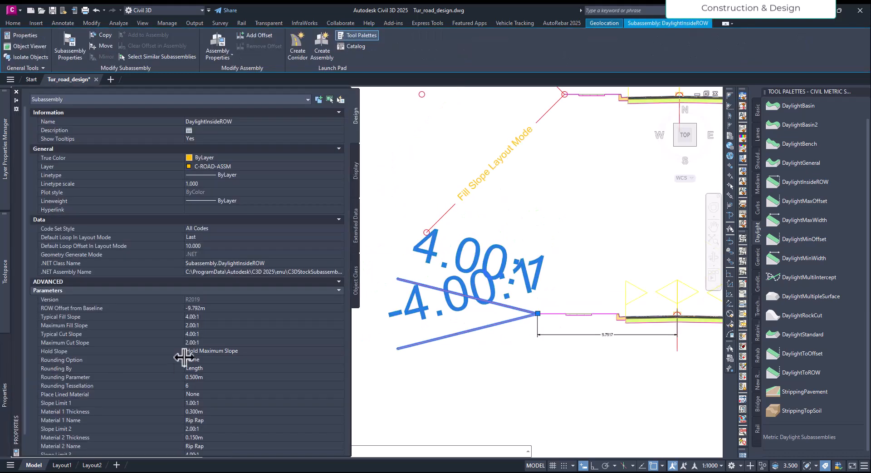
pyautogui.click(209, 317)
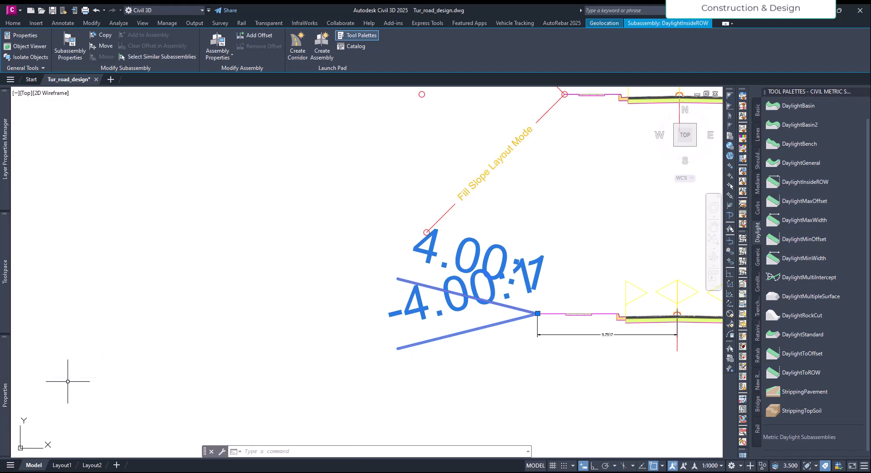
pyautogui.moveTo(8, 388)
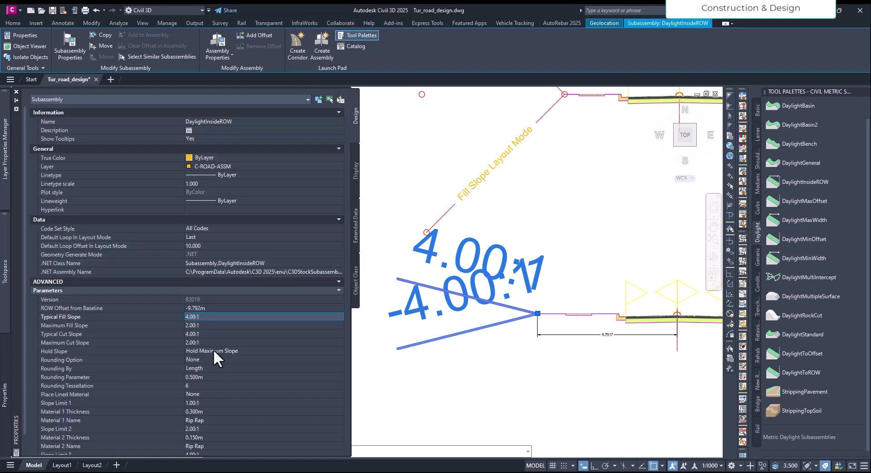
pyautogui.click(203, 326)
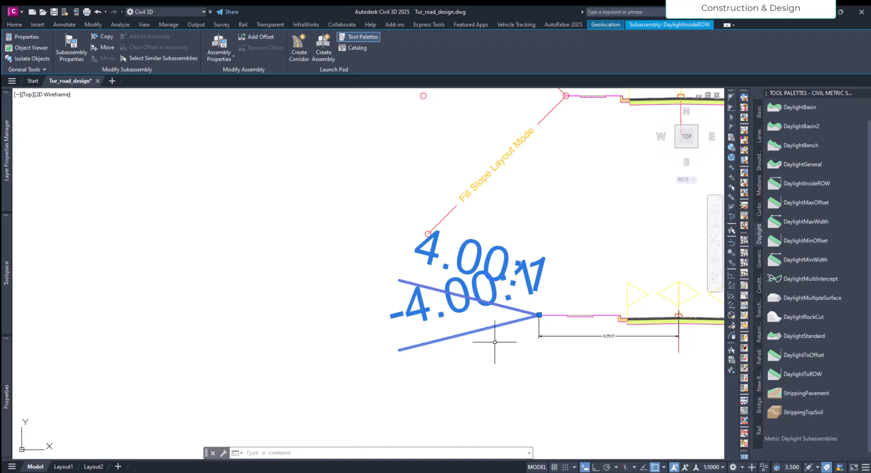
pyautogui.scroll(-5, 449, 347)
pyautogui.press('Escape')
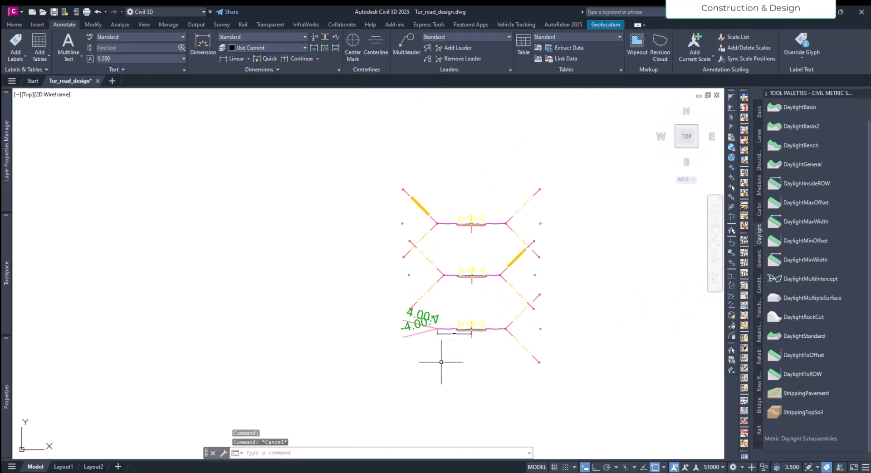
# Split the display into two vertical viewports, keeping the corridor plan in one and framing the three assemblies in the other.
pyautogui.scroll(-6, 512, 282)
pyautogui.scroll(6, 221, 350)
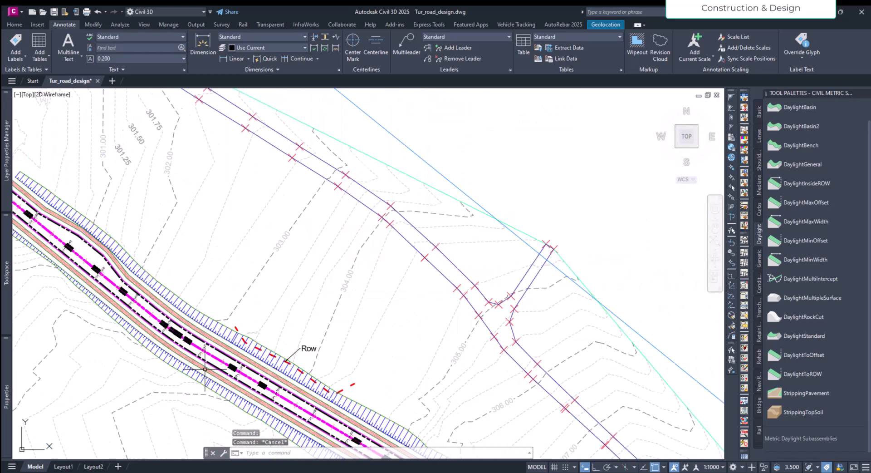
pyautogui.click(221, 350)
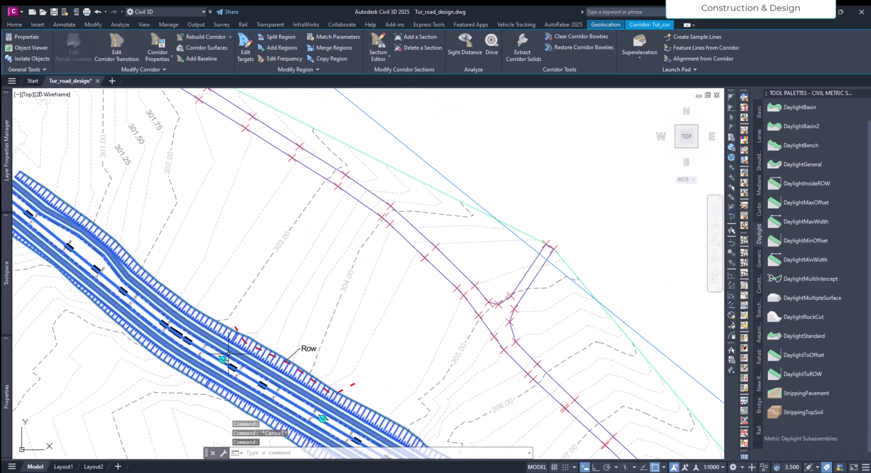
pyautogui.click(17, 96)
pyautogui.moveTo(87, 114)
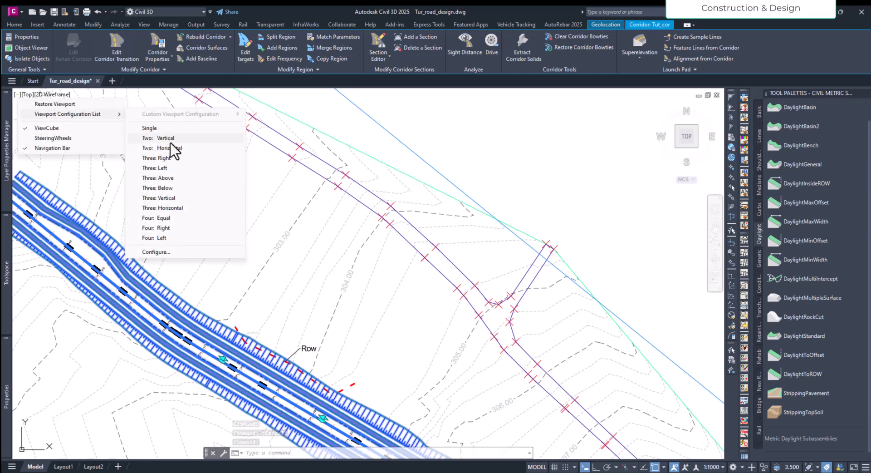
pyautogui.click(171, 142)
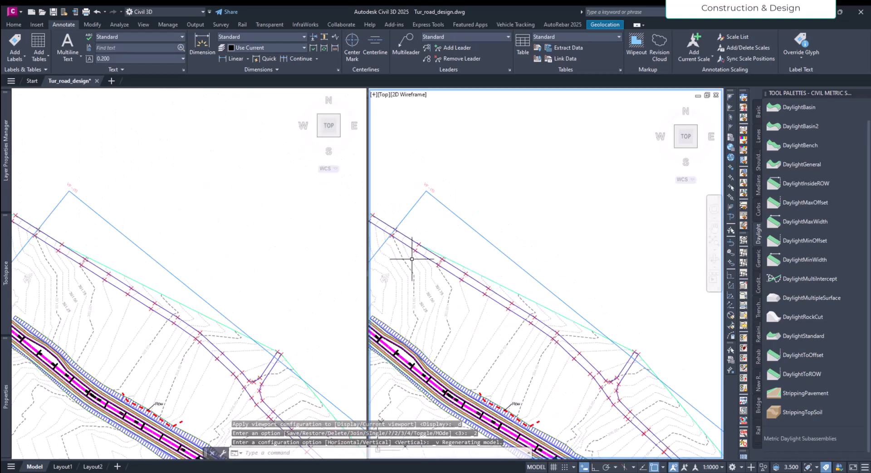
pyautogui.click(461, 232)
pyautogui.click(463, 235)
pyautogui.scroll(-2, 449, 222)
pyautogui.scroll(-5, 449, 223)
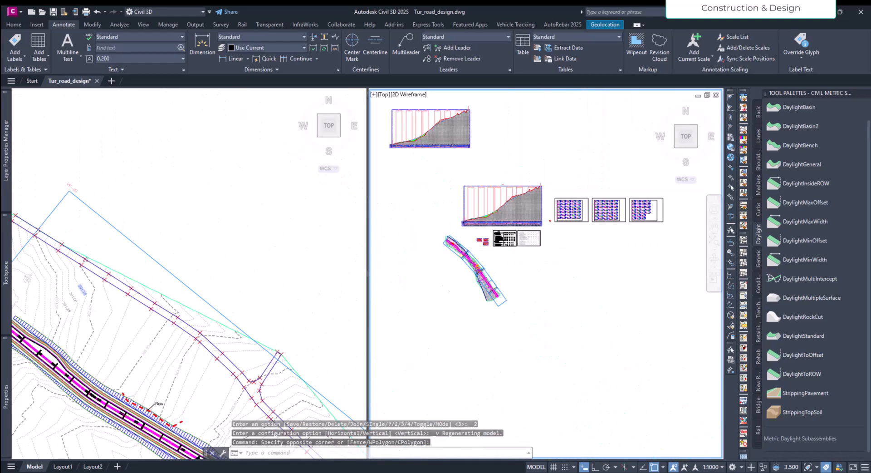
pyautogui.scroll(10, 482, 272)
pyautogui.scroll(6, 489, 230)
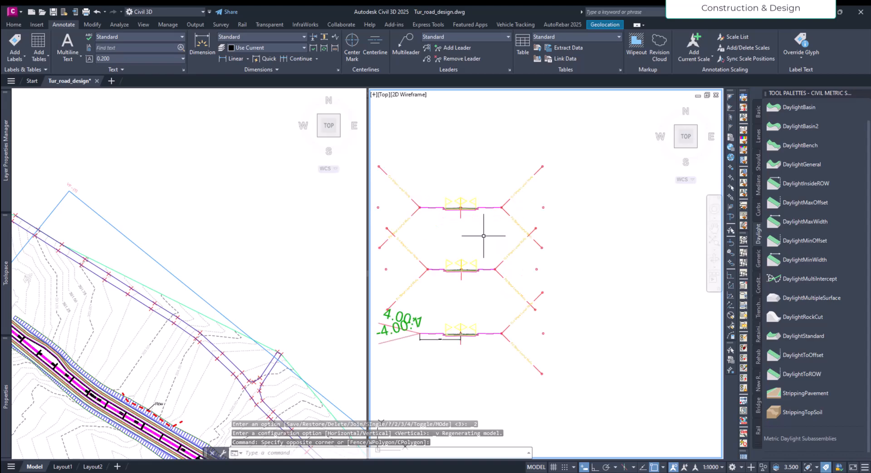
# Assign the bottom assembly, Basic Assembly (2), to the Tut_cor corridor region between stations 0+129.61 m and 0+183.97 m.
pyautogui.moveTo(580, 273); pyautogui.dragTo(576, 257, button='middle')
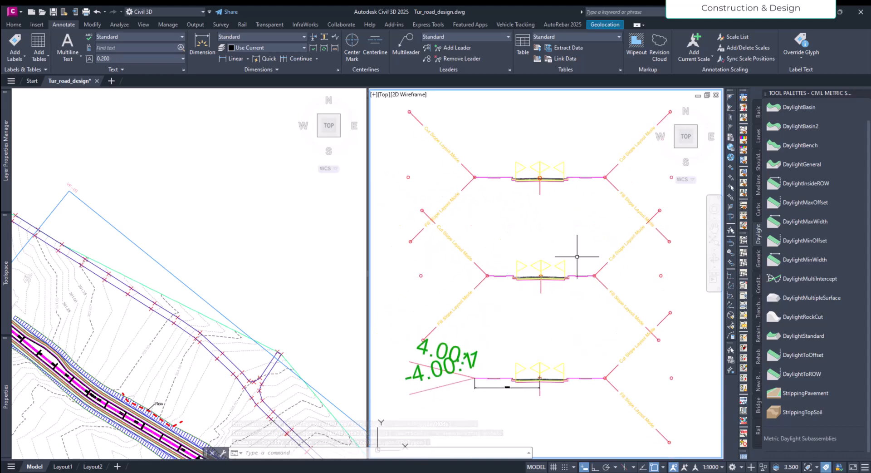
pyautogui.click(257, 300)
pyautogui.moveTo(258, 301); pyautogui.dragTo(273, 232, button='middle')
pyautogui.scroll(3, 186, 300)
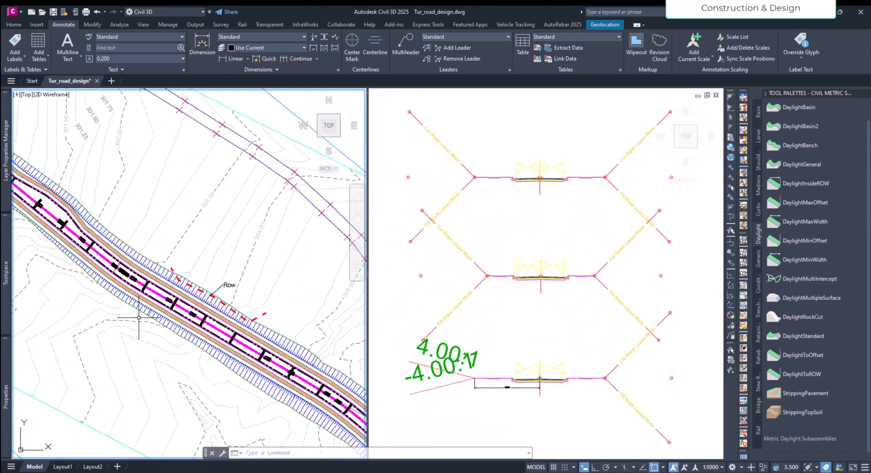
pyautogui.click(187, 293)
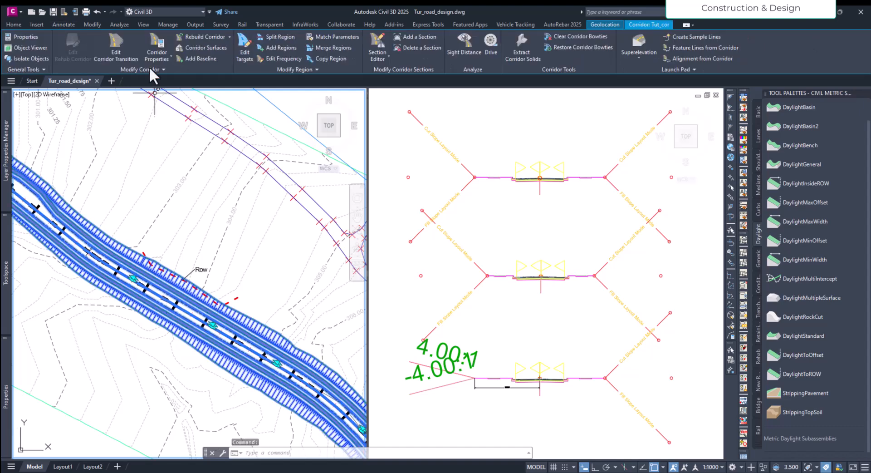
pyautogui.click(151, 48)
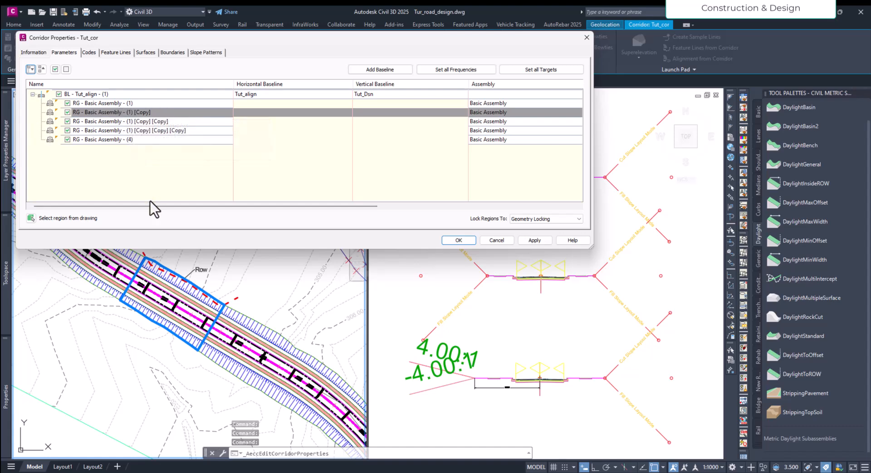
pyautogui.moveTo(150, 205); pyautogui.dragTo(271, 224)
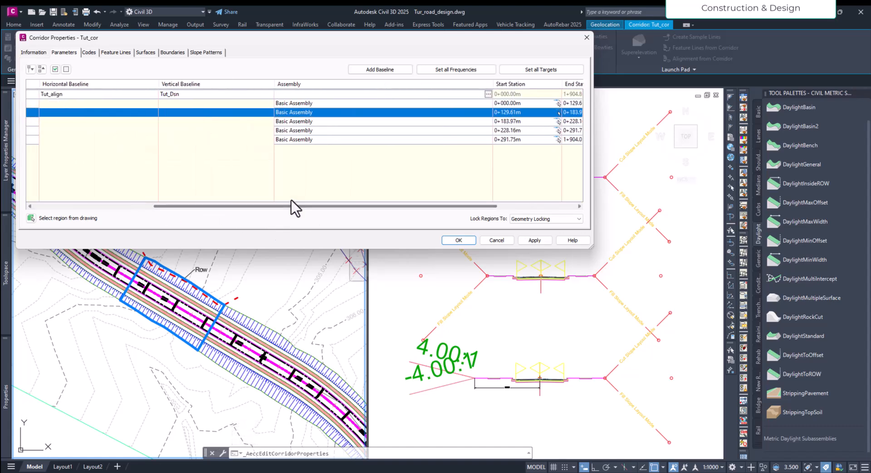
pyautogui.click(488, 112)
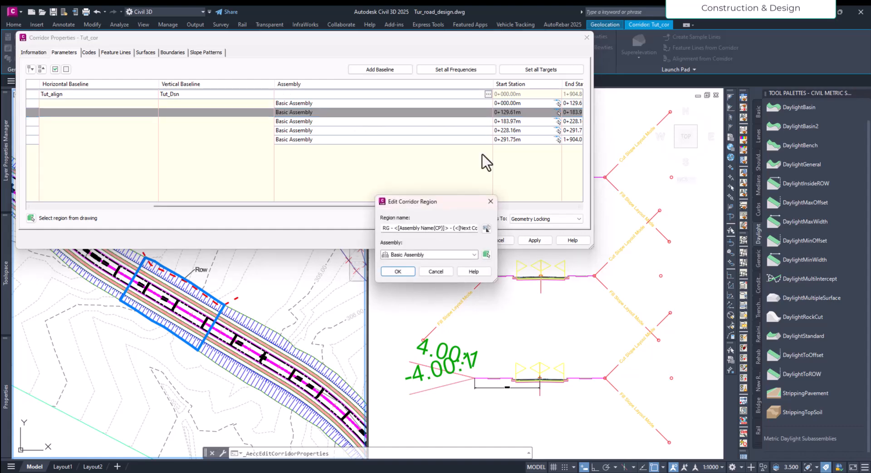
pyautogui.click(487, 254)
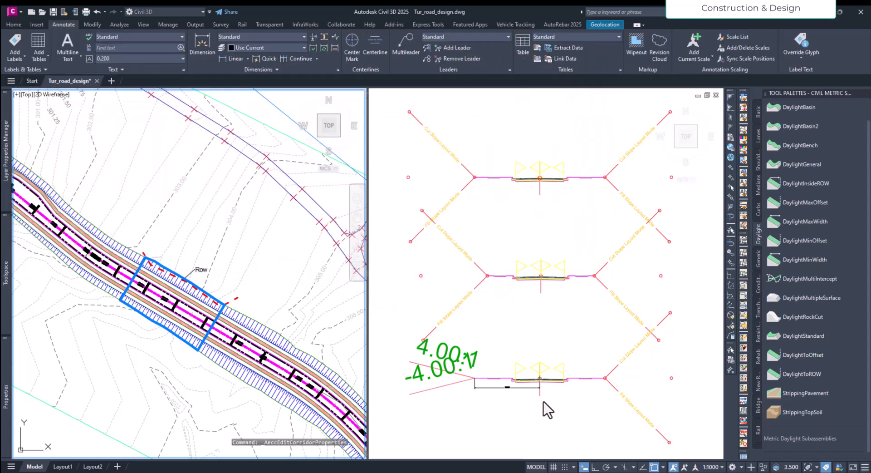
pyautogui.click(540, 394)
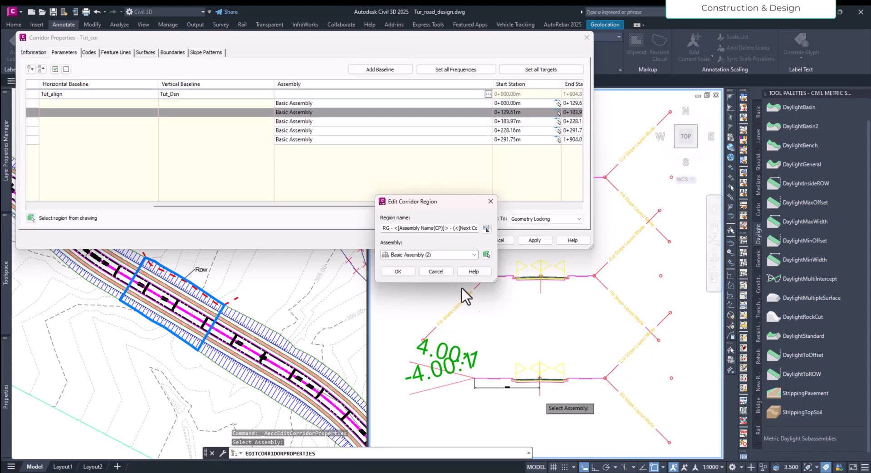
pyautogui.click(398, 271)
# Set Tut_sur as the target for all surface targets of the Basic Assembly (2) region, including the DaylightInsideROW daylight surface.
pyautogui.moveTo(384, 208); pyautogui.dragTo(477, 208)
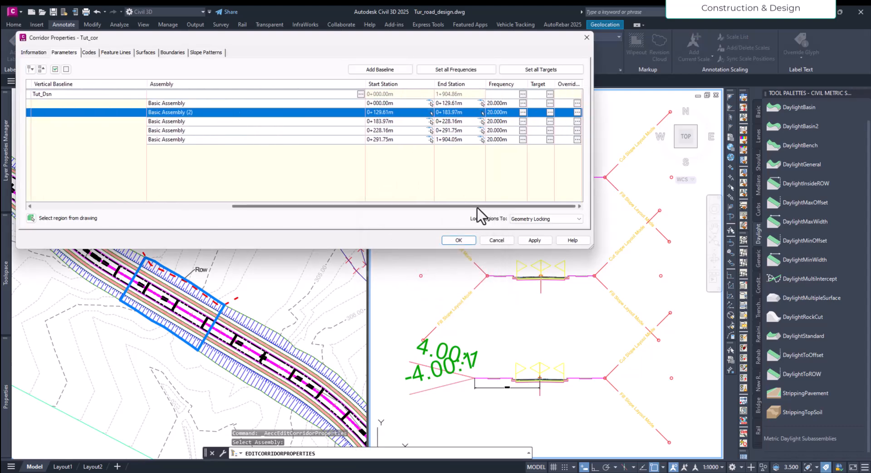
pyautogui.click(551, 115)
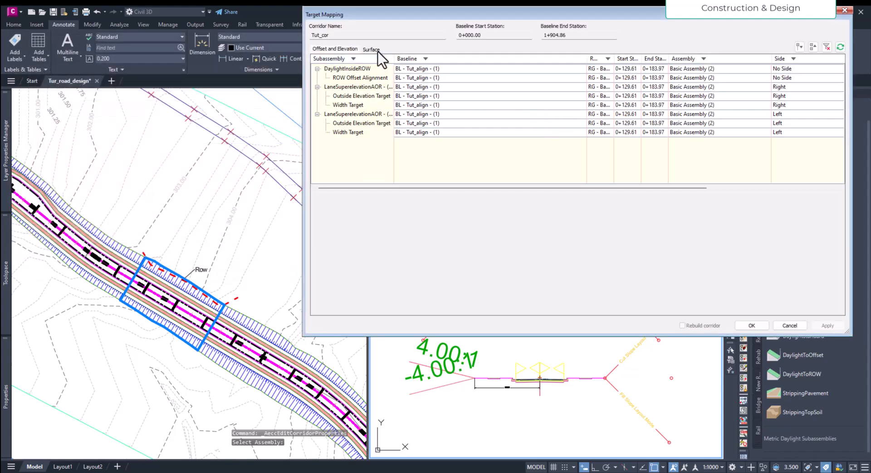
pyautogui.click(373, 50)
pyautogui.click(443, 63)
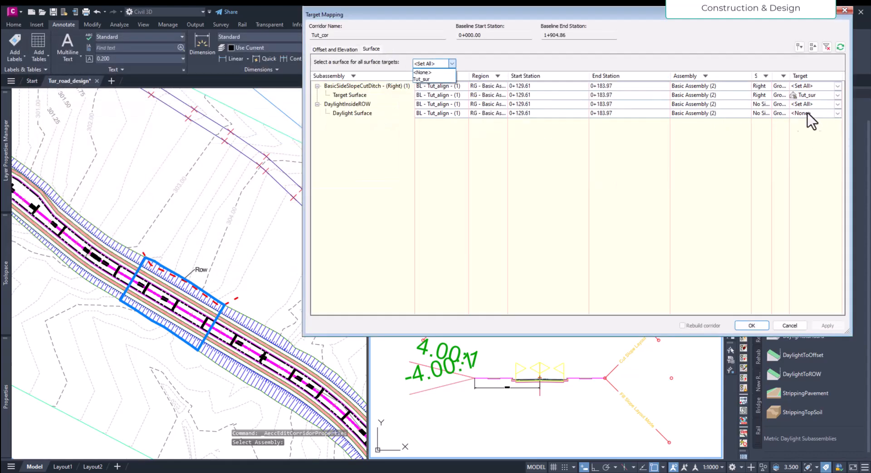
pyautogui.click(424, 80)
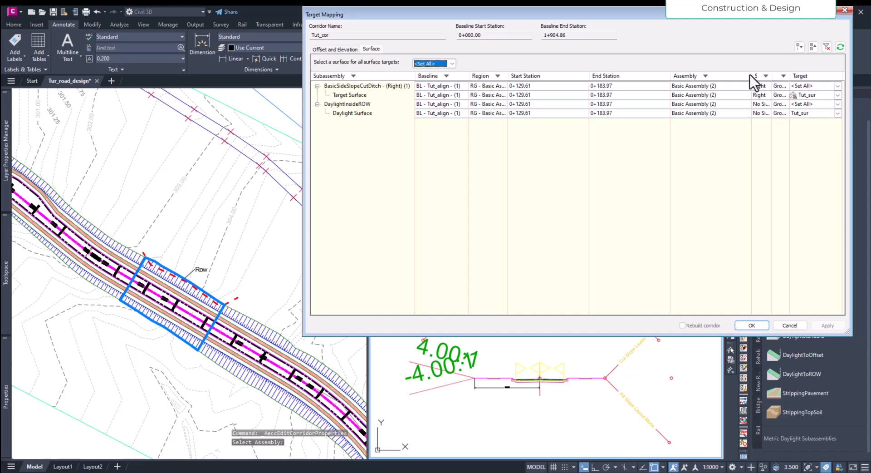
# Target the DaylightInsideROW subassembly's ROW Offset Alignment to the red dashed Row polyline beside the corridor and accept the target mapping.
pyautogui.click(354, 50)
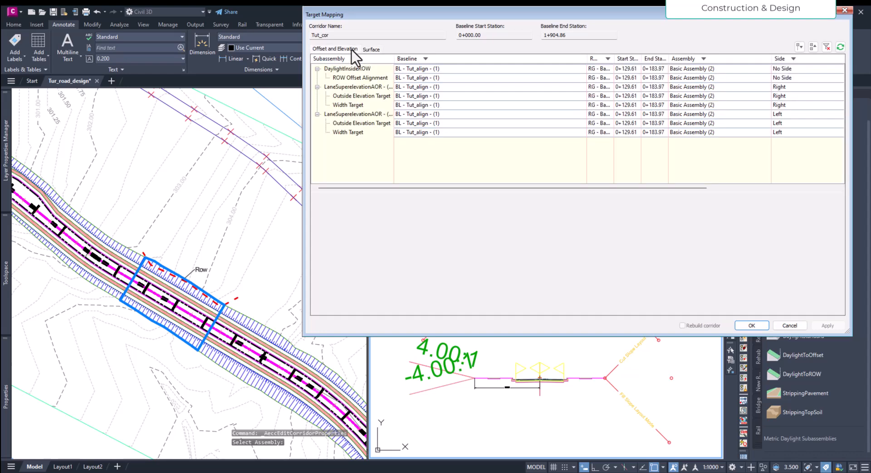
pyautogui.click(366, 77)
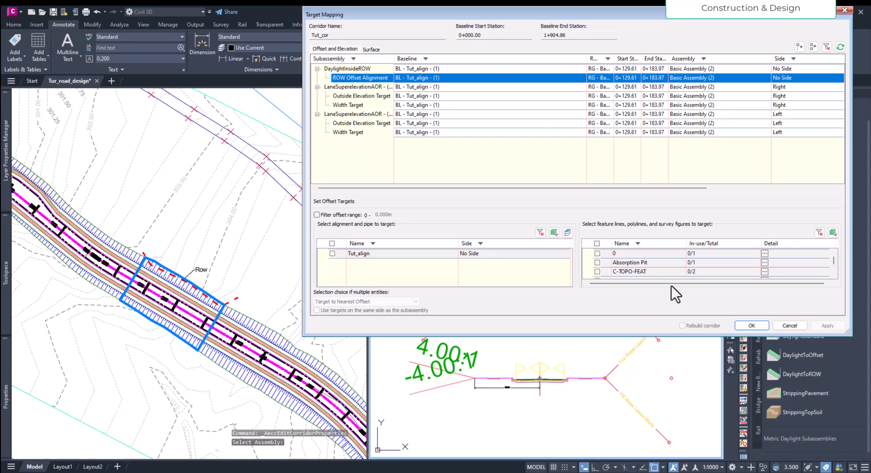
pyautogui.click(833, 233)
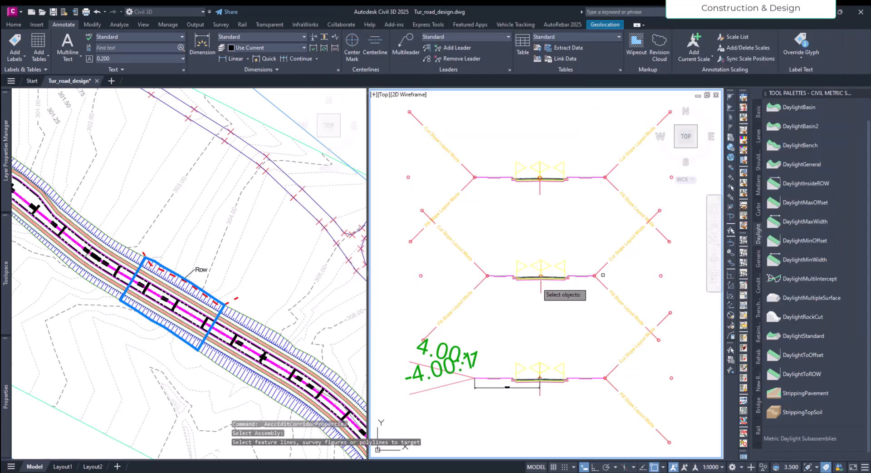
pyautogui.click(241, 310)
pyautogui.click(234, 300)
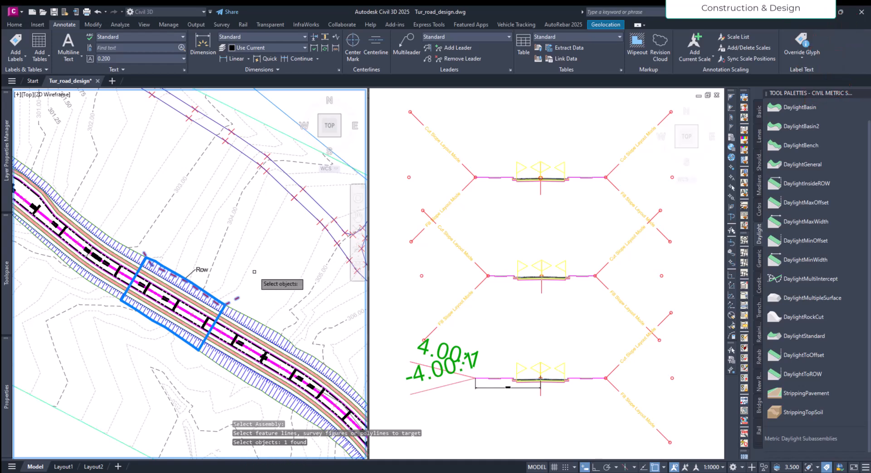
pyautogui.press('Return')
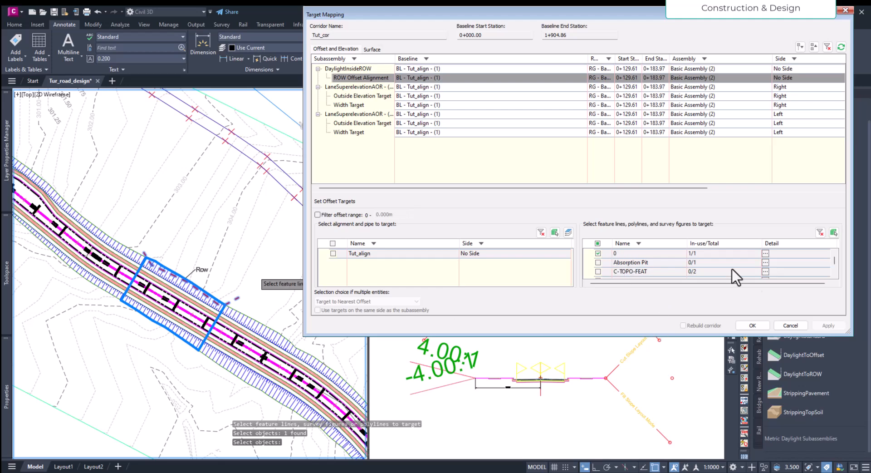
pyautogui.click(752, 326)
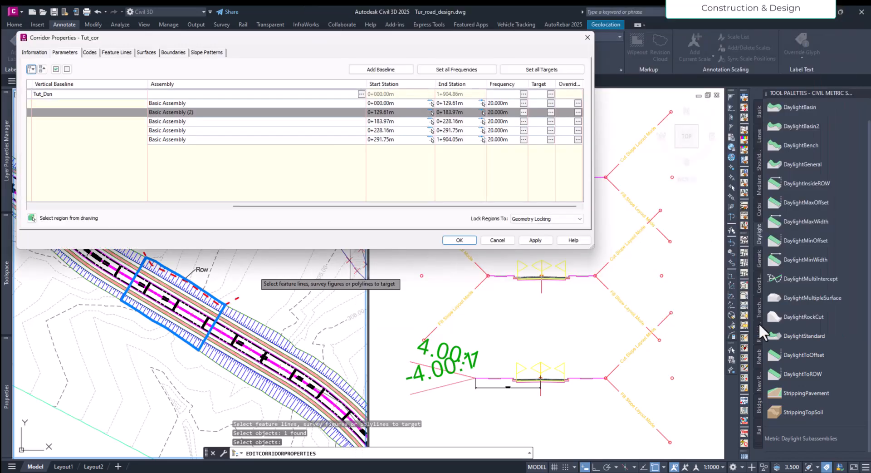
# Apply the corridor property changes, rebuild the corridor and finish editing its properties.
pyautogui.click(541, 238)
pyautogui.click(409, 224)
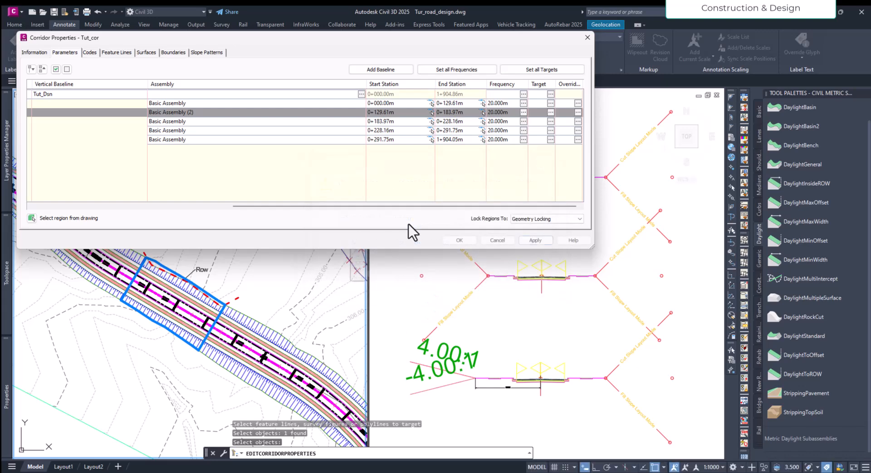
pyautogui.click(460, 240)
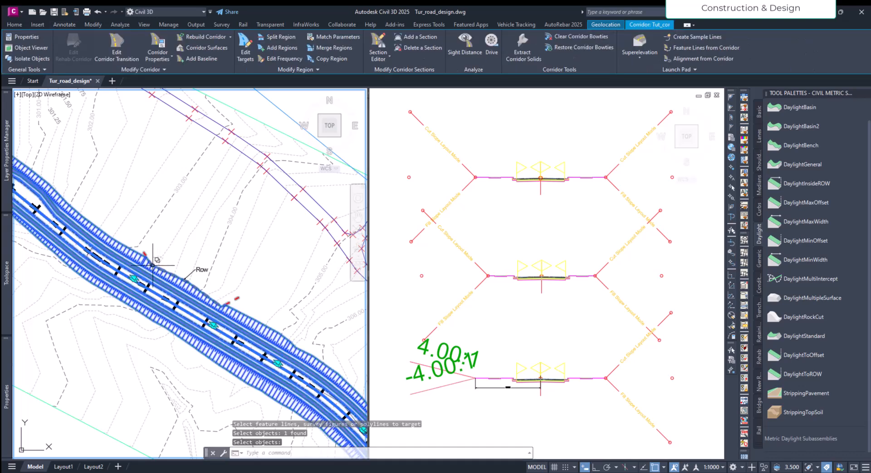
# Examine the rebuilt corridor's daylight edge along the full length of the red Row line in plan.
pyautogui.scroll(8, 144, 265)
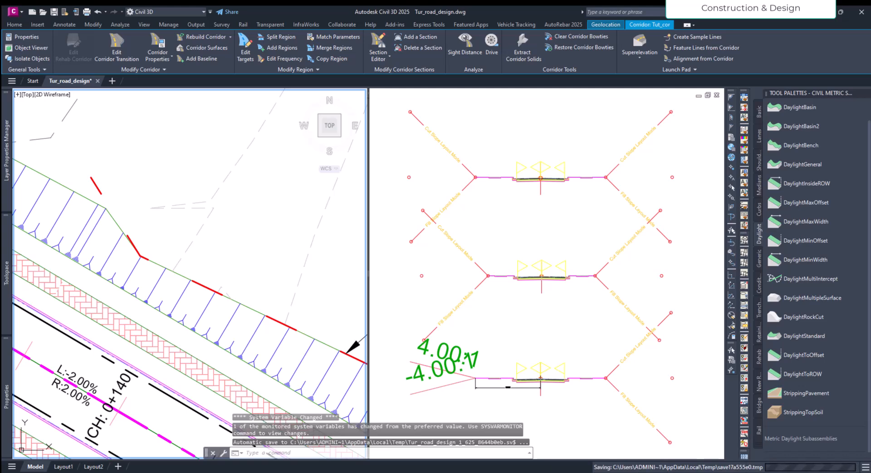
pyautogui.press('Escape')
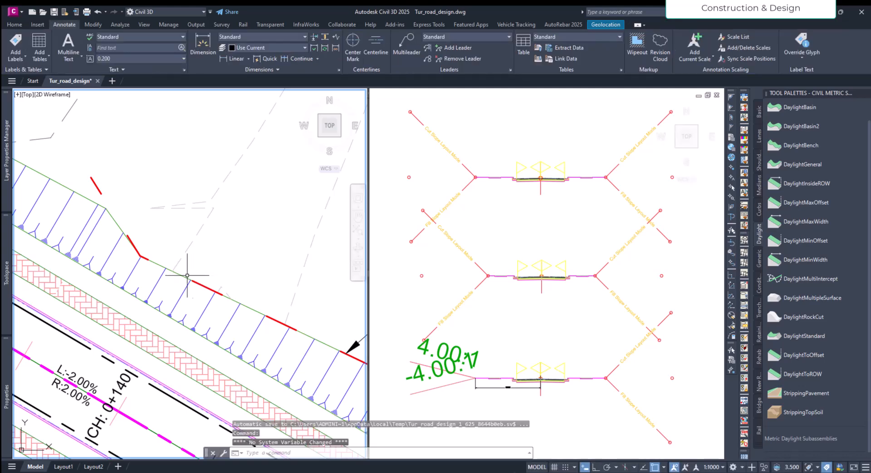
pyautogui.scroll(-8, 174, 266)
pyautogui.scroll(4, 222, 310)
pyautogui.scroll(3, 222, 311)
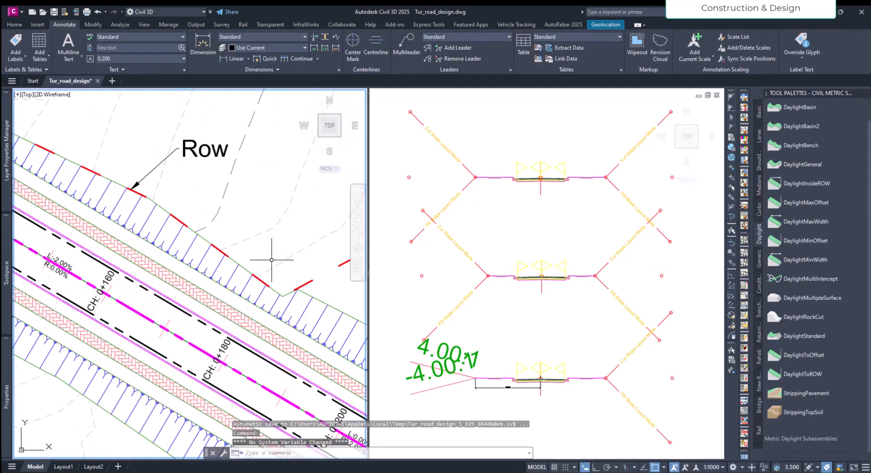
pyautogui.scroll(-5, 227, 297)
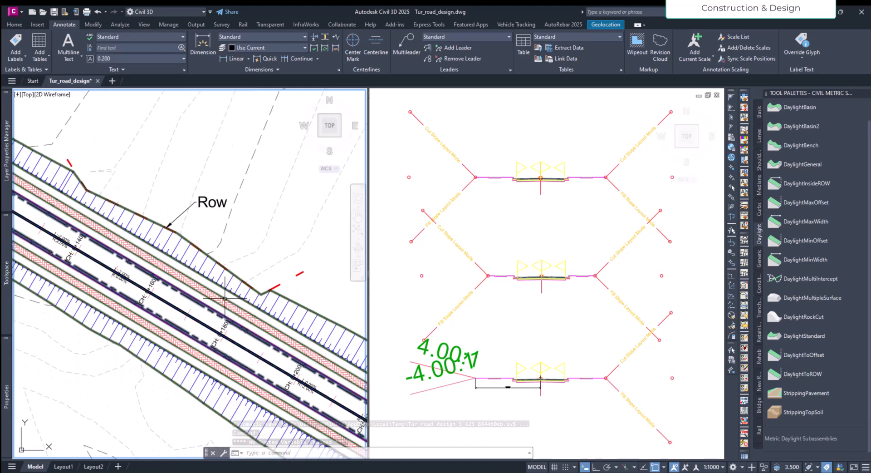
pyautogui.scroll(2, 213, 306)
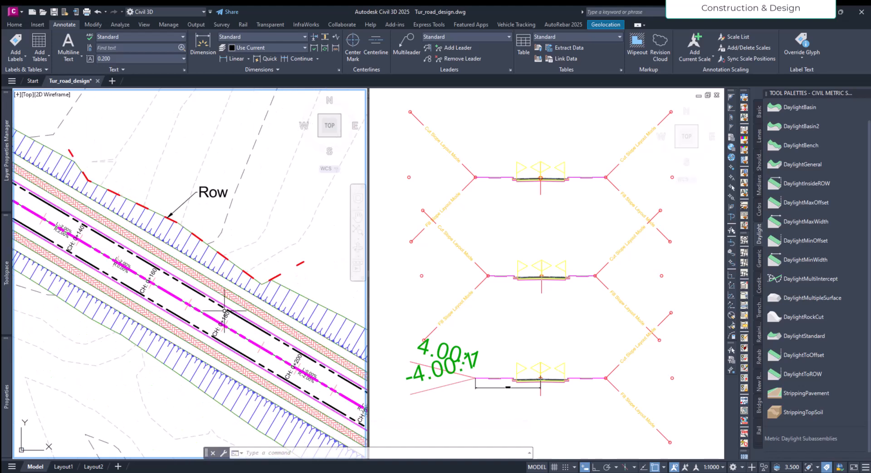
# Locate the sheet of cross-section views in the assembly viewport, keeping the Row region visible in the plan viewport.
pyautogui.click(422, 301)
pyautogui.scroll(-5, 473, 324)
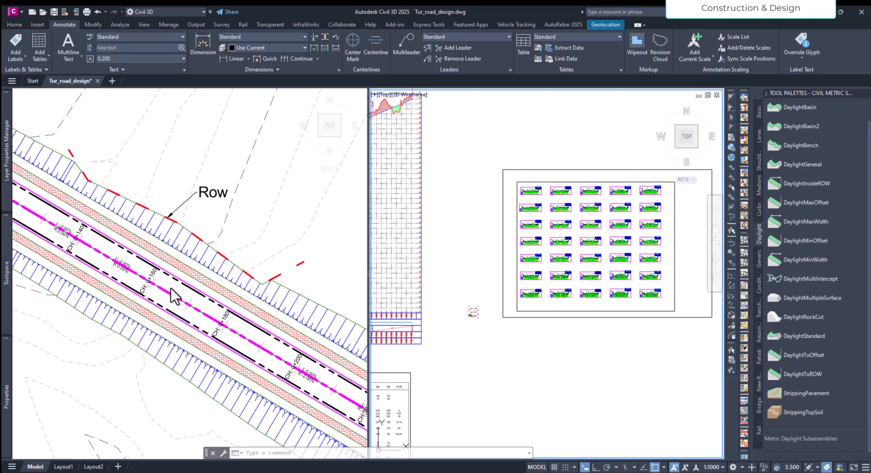
pyautogui.click(108, 247)
pyautogui.moveTo(65, 207); pyautogui.dragTo(106, 221, button='middle')
pyautogui.click(608, 317)
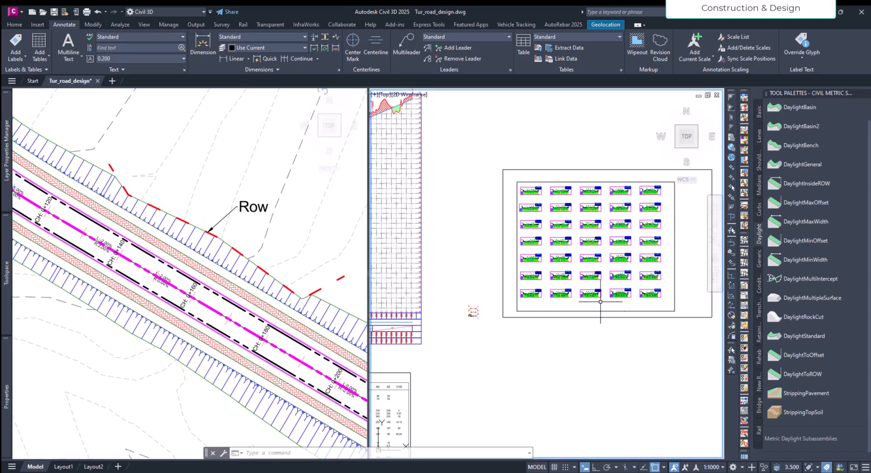
pyautogui.scroll(9, 621, 276)
pyautogui.scroll(2, 454, 259)
pyautogui.scroll(-11, 610, 316)
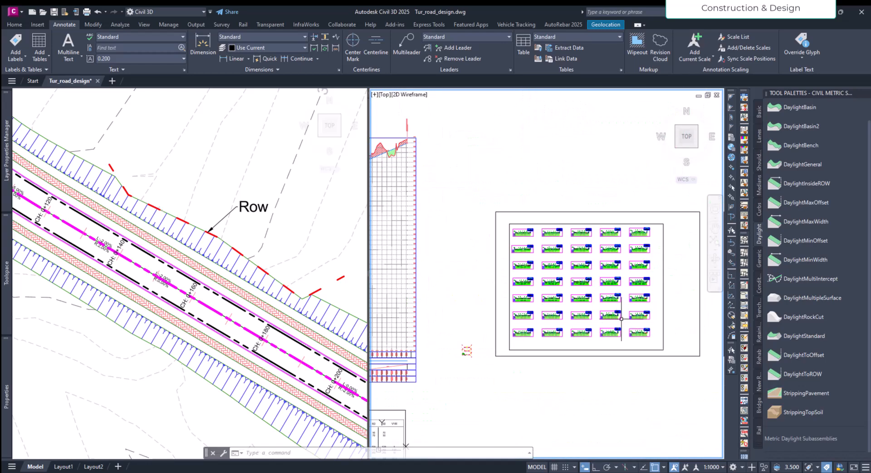
pyautogui.scroll(10, 527, 268)
pyautogui.moveTo(681, 413); pyautogui.dragTo(566, 272, button='middle')
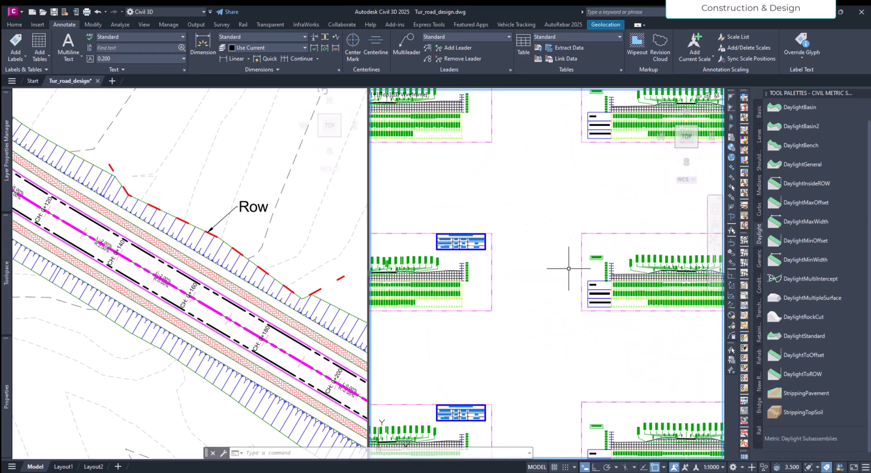
# Find the cross section at CH 0+120.00 and examine its fill slope label and daylight offset.
pyautogui.scroll(8, 625, 263)
pyautogui.scroll(-8, 443, 253)
pyautogui.scroll(7, 477, 272)
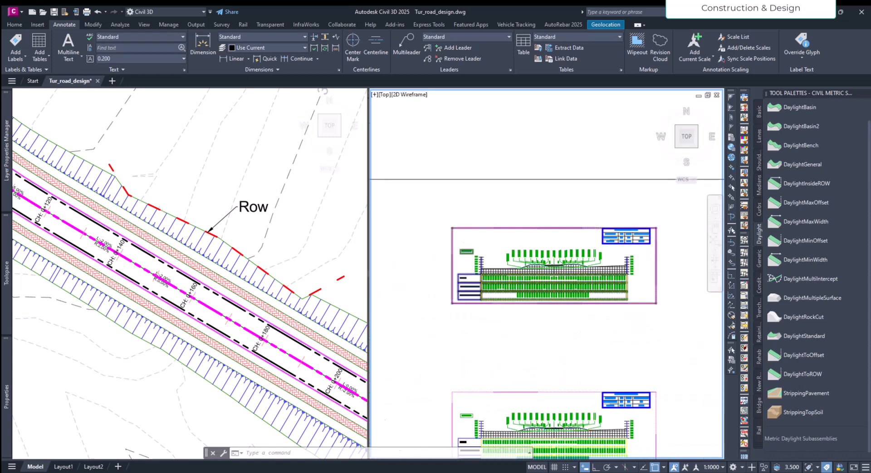
pyautogui.scroll(-8, 564, 194)
pyautogui.scroll(9, 509, 354)
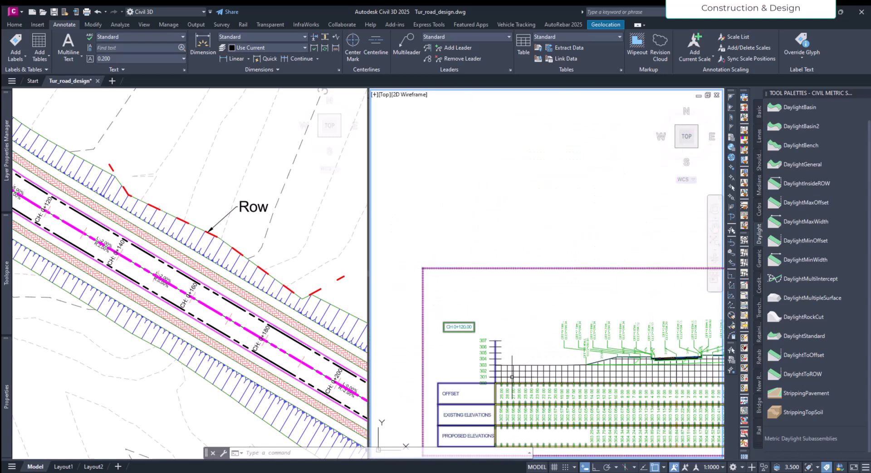
pyautogui.scroll(3, 509, 354)
pyautogui.scroll(2, 479, 253)
pyautogui.scroll(-5, 474, 249)
pyautogui.scroll(7, 565, 271)
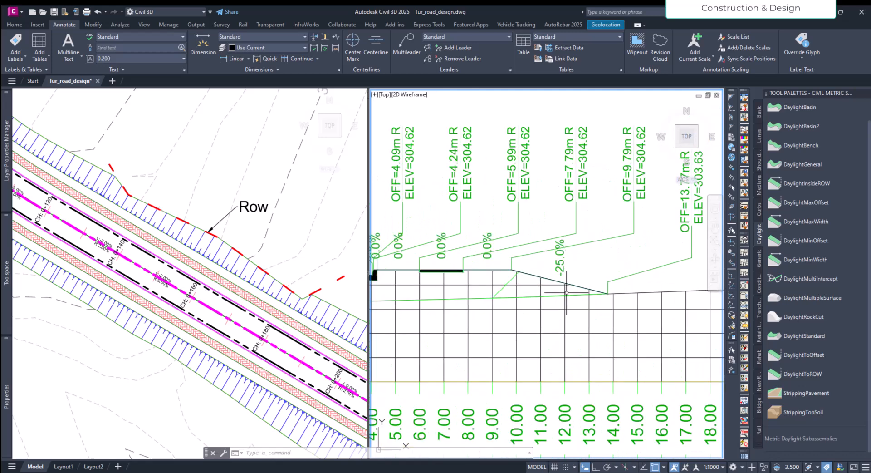
# Examine the left fill slope label and offset labels in the cross section at CH 0+140.00.
pyautogui.scroll(-10, 541, 362)
pyautogui.moveTo(587, 286); pyautogui.dragTo(545, 385, button='middle')
pyautogui.moveTo(554, 183); pyautogui.dragTo(497, 366, button='middle')
pyautogui.scroll(8, 498, 365)
pyautogui.scroll(-3, 459, 304)
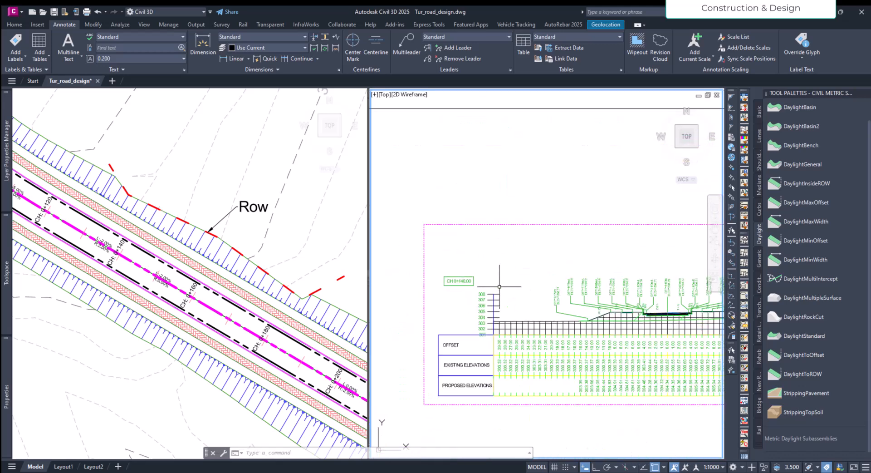
pyautogui.scroll(5, 523, 309)
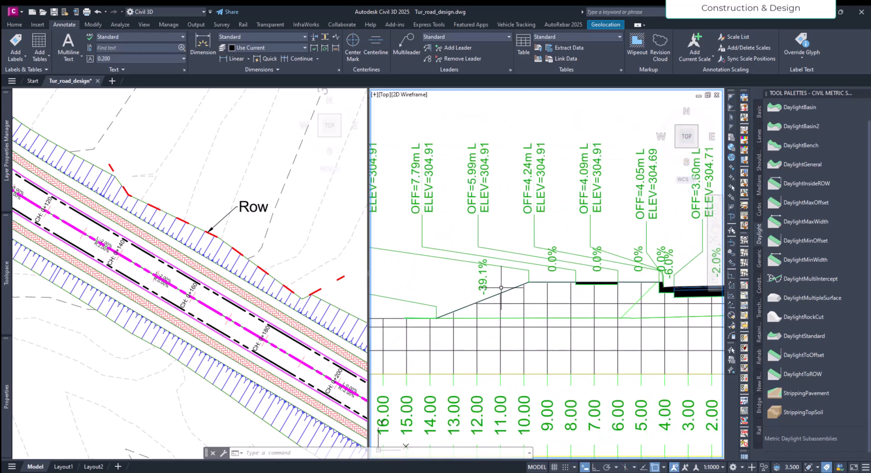
pyautogui.moveTo(501, 287); pyautogui.dragTo(517, 287, button='middle')
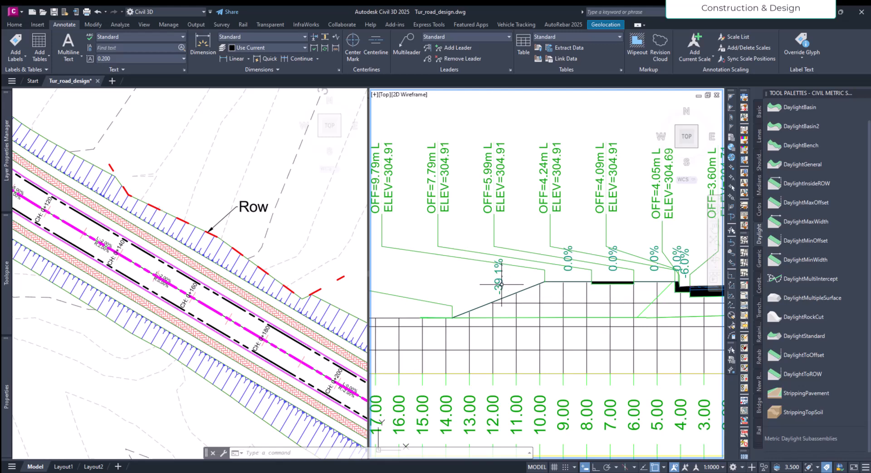
# Examine the left fill slope and offset labels in the cross section at CH 0+160.00.
pyautogui.moveTo(501, 283)
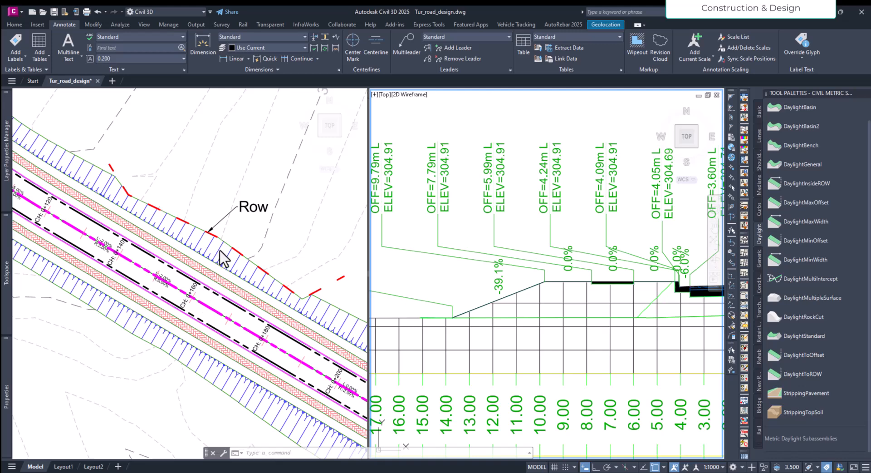
pyautogui.click(477, 282)
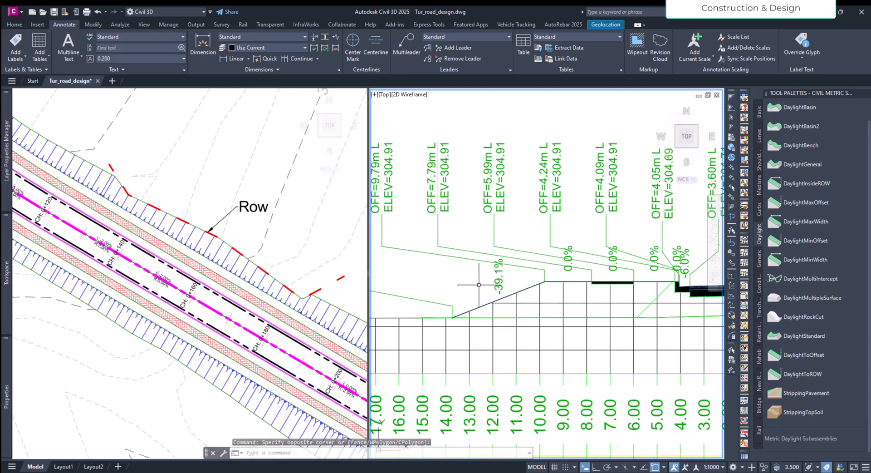
pyautogui.scroll(-2, 497, 273)
pyautogui.scroll(-3, 497, 272)
pyautogui.scroll(5, 449, 283)
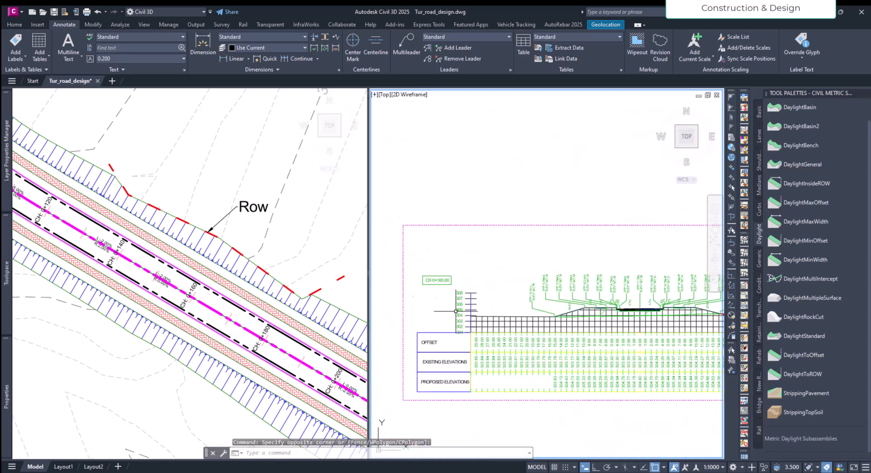
pyautogui.scroll(7, 561, 312)
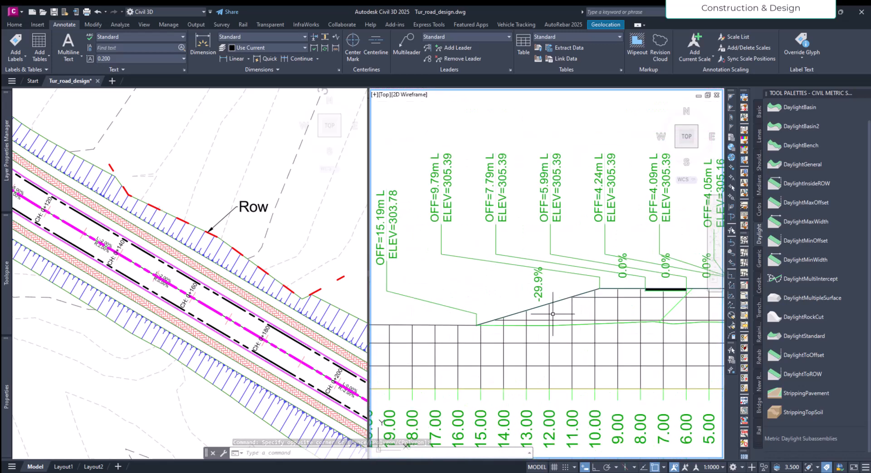
# Return to the CH 0+140.00 cross section and compare its left fill slope with the daylight edge along the Row line in plan.
pyautogui.scroll(-5, 528, 353)
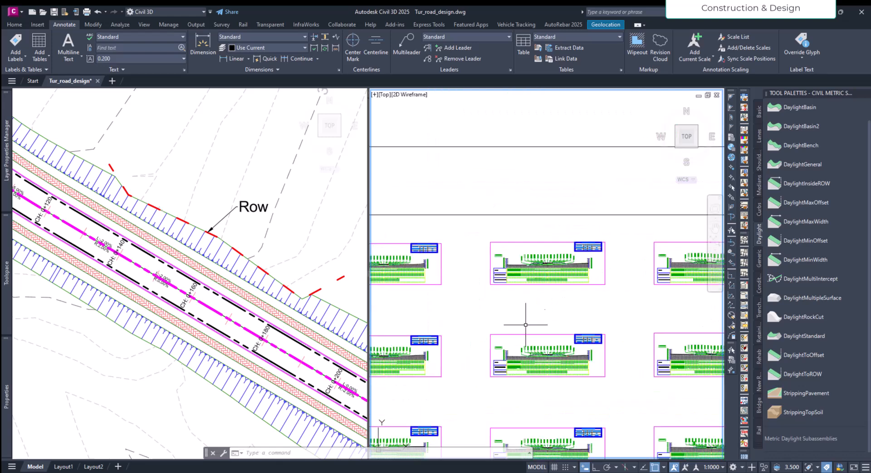
pyautogui.scroll(8, 553, 234)
pyautogui.scroll(2, 554, 234)
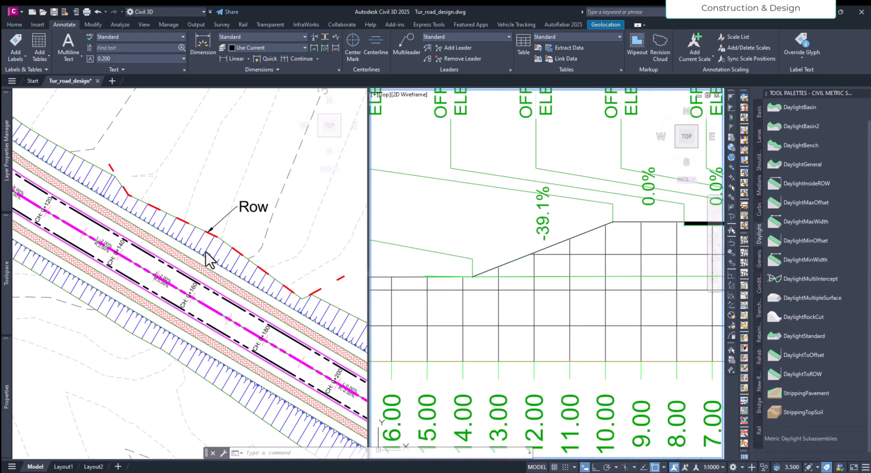
pyautogui.click(488, 251)
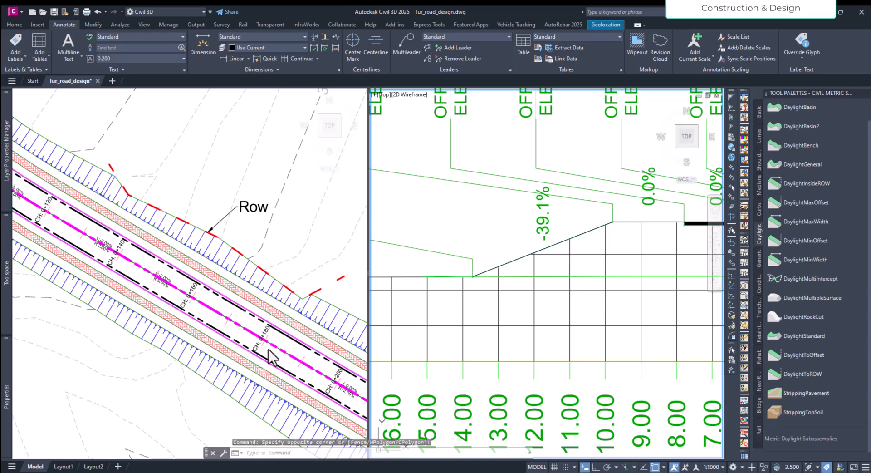
pyautogui.click(277, 338)
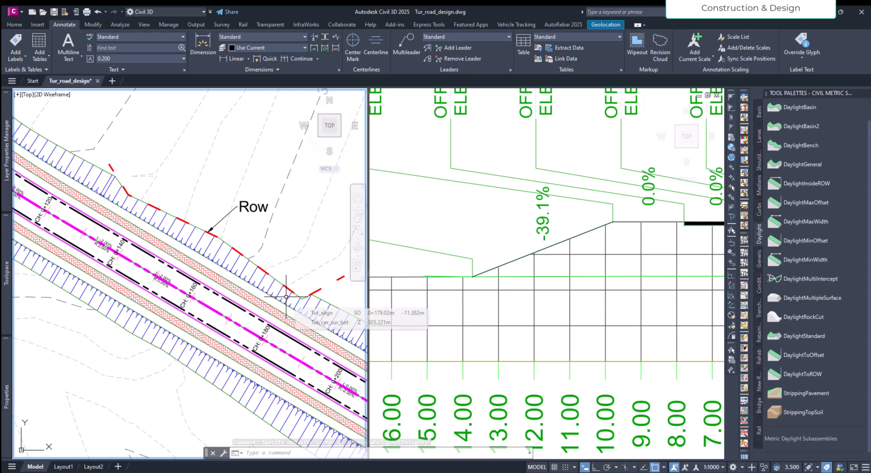
pyautogui.click(493, 239)
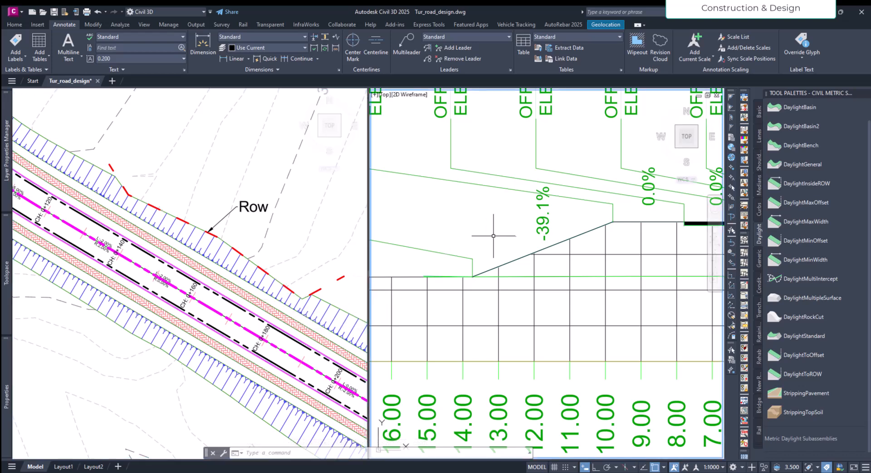
# Examine the left fill slope and daylight offset labels in the cross section at CH 0+180.00.
pyautogui.scroll(-5, 499, 245)
pyautogui.scroll(5, 513, 323)
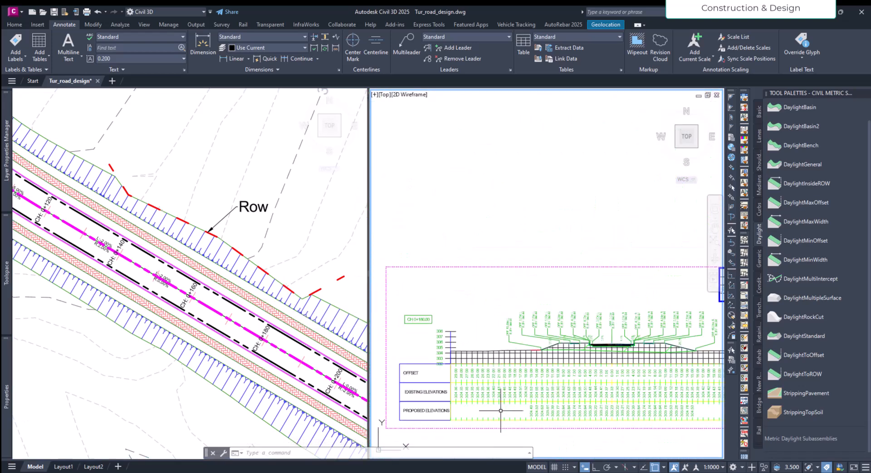
pyautogui.scroll(6, 565, 349)
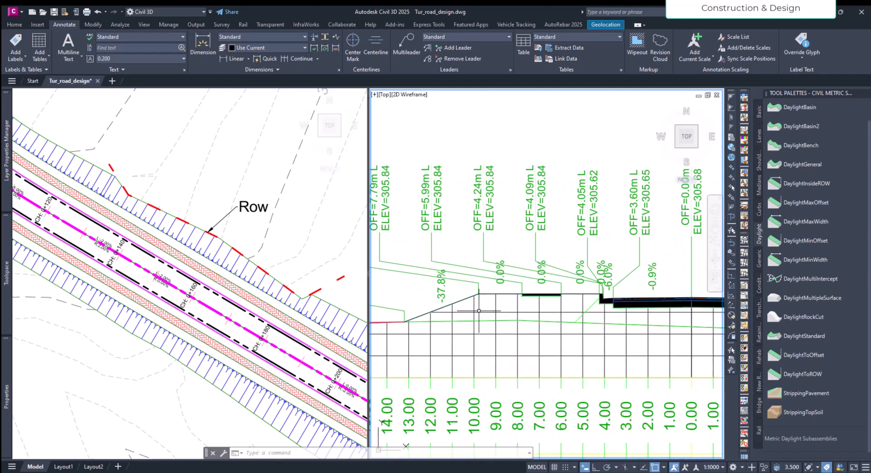
pyautogui.scroll(-3, 487, 293)
pyautogui.scroll(6, 637, 303)
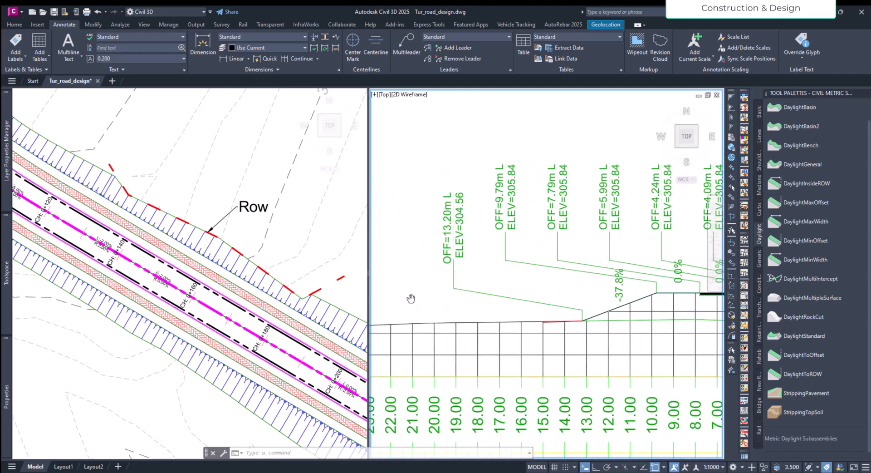
pyautogui.scroll(-2, 484, 300)
pyautogui.scroll(4, 485, 291)
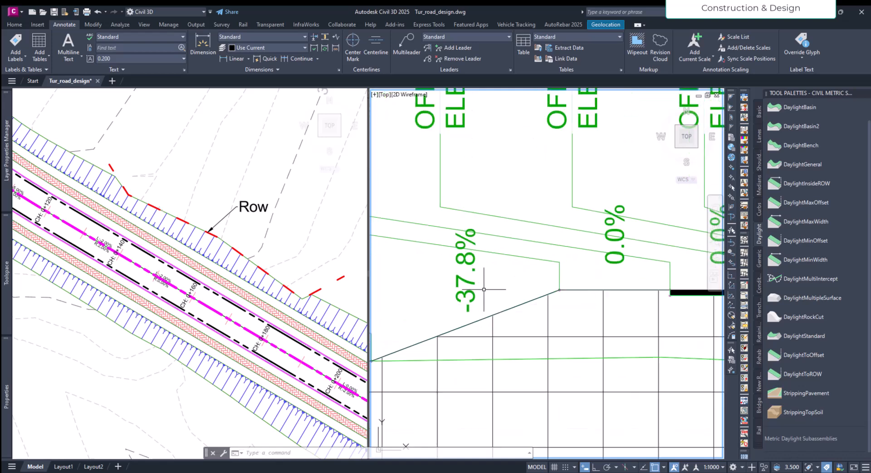
pyautogui.scroll(-5, 502, 292)
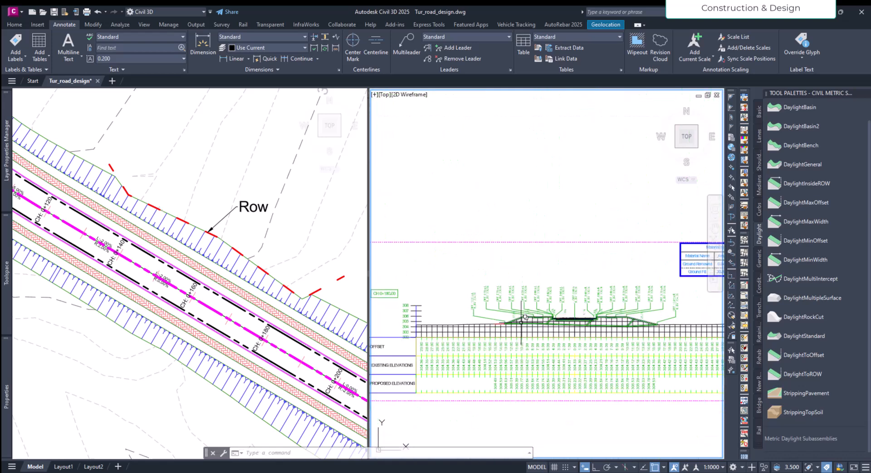
# Display the properties of the DaylightInsideROW subassembly on the left side of the lower assembly.
pyautogui.click(319, 277)
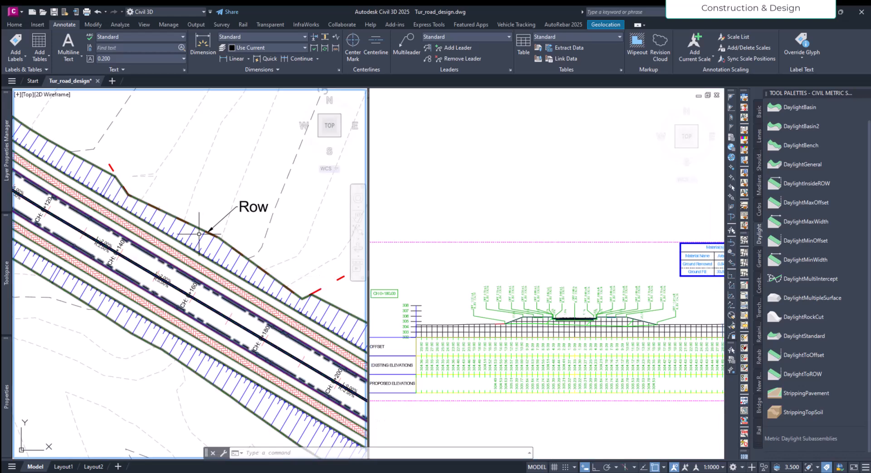
pyautogui.moveTo(320, 277); pyautogui.dragTo(250, 281, button='middle')
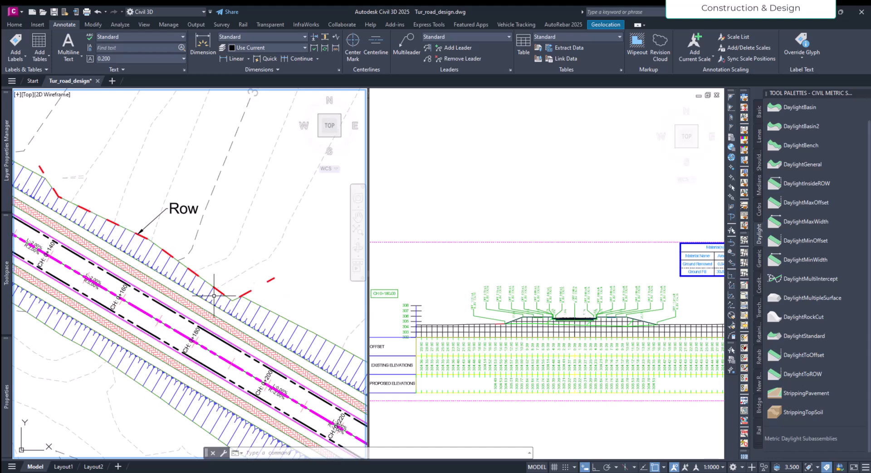
pyautogui.click(464, 269)
pyautogui.scroll(-5, 464, 269)
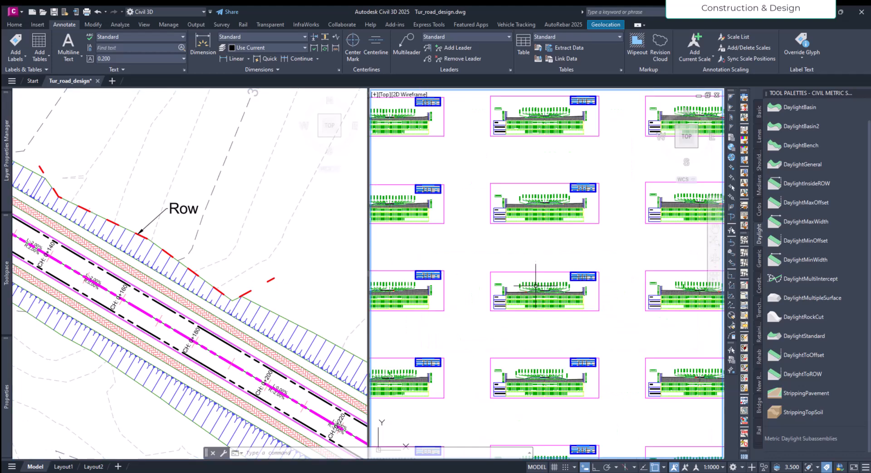
pyautogui.moveTo(472, 335); pyautogui.dragTo(499, 281, button='middle')
pyautogui.scroll(6, 500, 281)
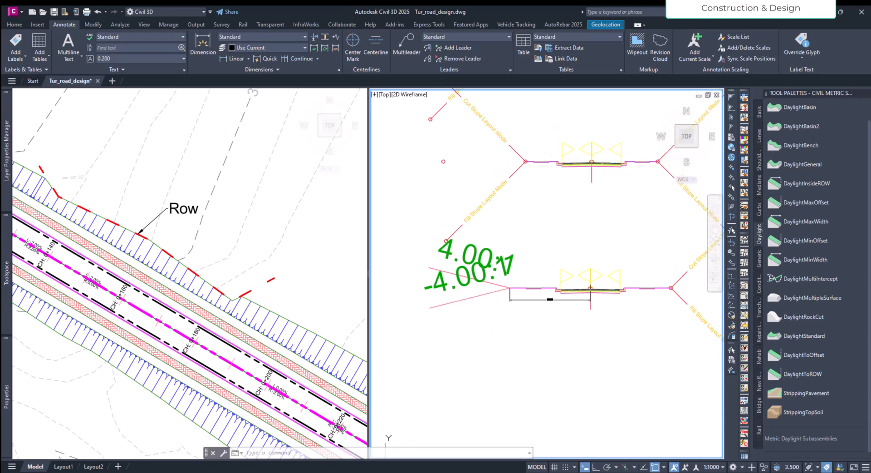
pyautogui.click(491, 264)
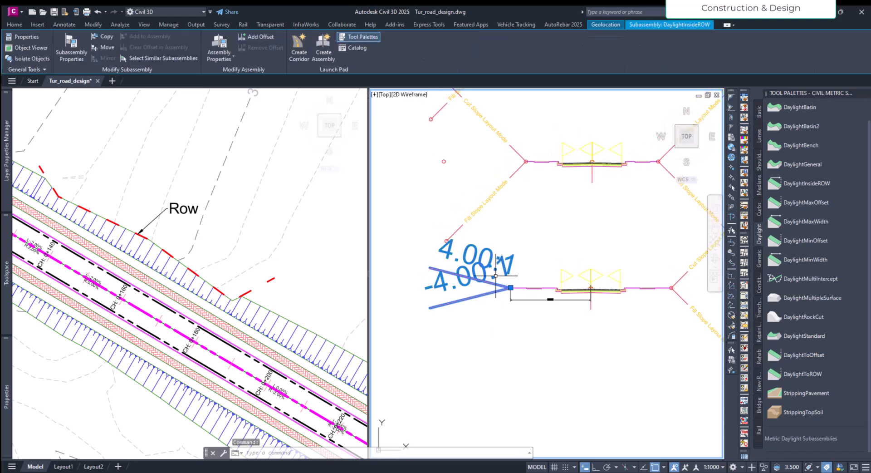
pyautogui.moveTo(3, 392)
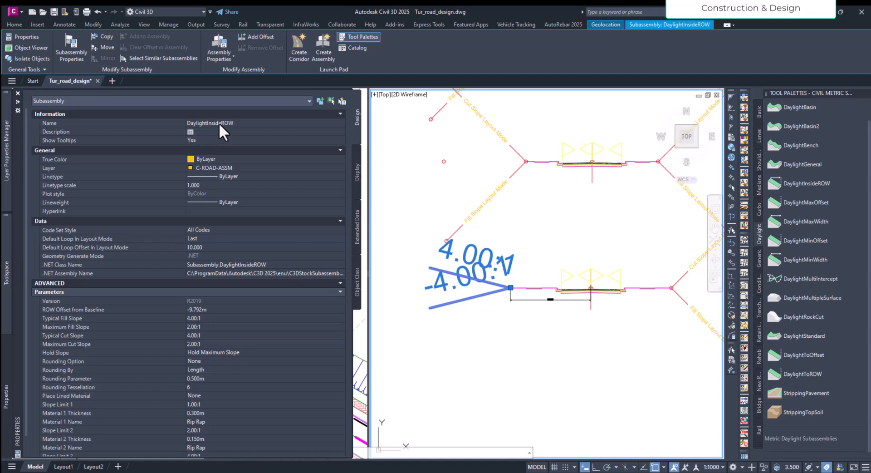
# Set the subassembly's Maximum Fill Slope to 3.00:1, keeping Hold Slope at Hold Maximum Slope.
pyautogui.click(210, 353)
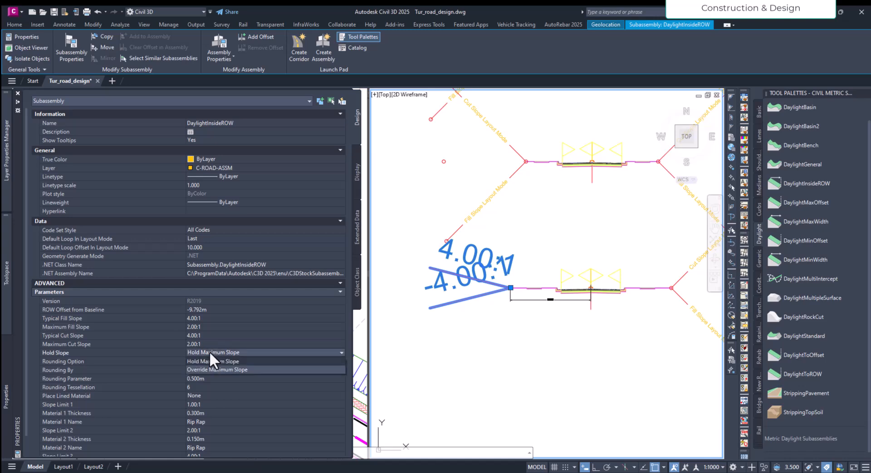
pyautogui.click(219, 351)
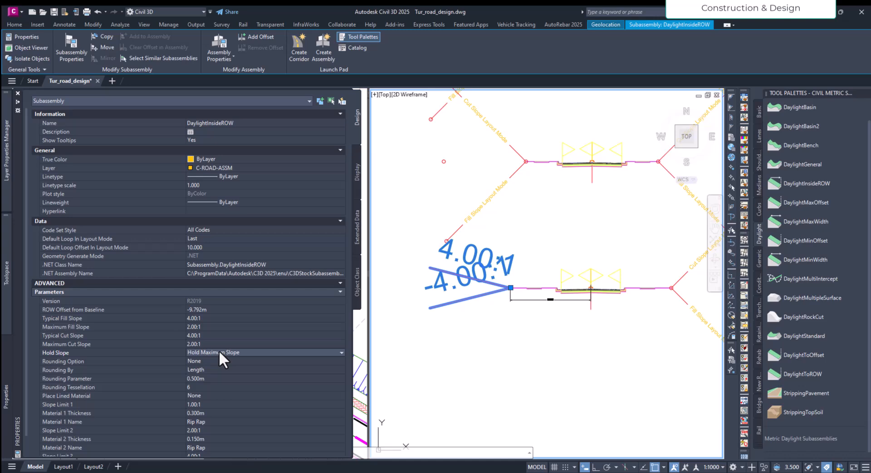
pyautogui.click(202, 326)
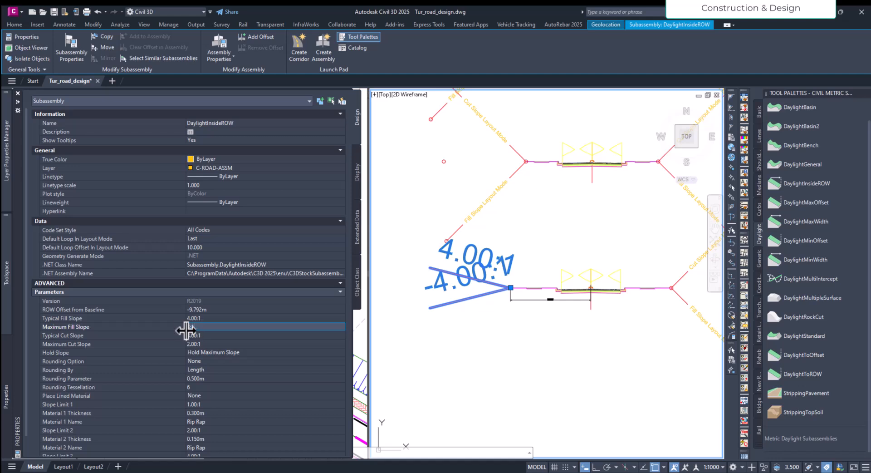
pyautogui.press('Tab')
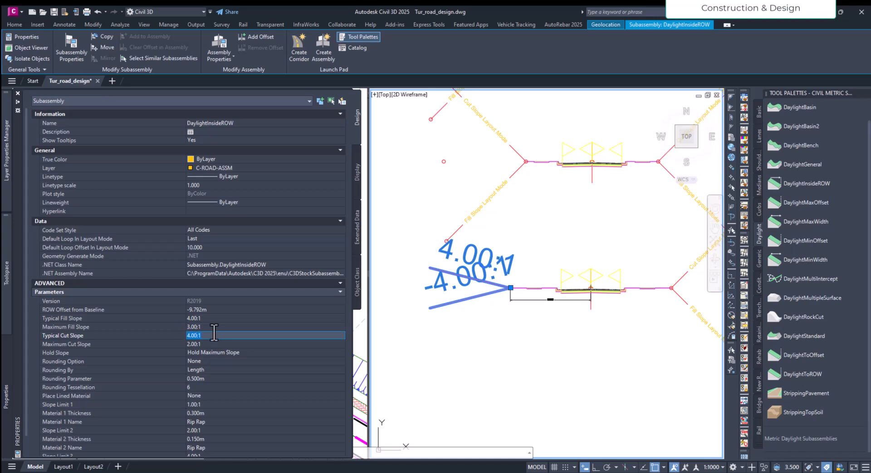
pyautogui.hotkey('ctrl', '1')
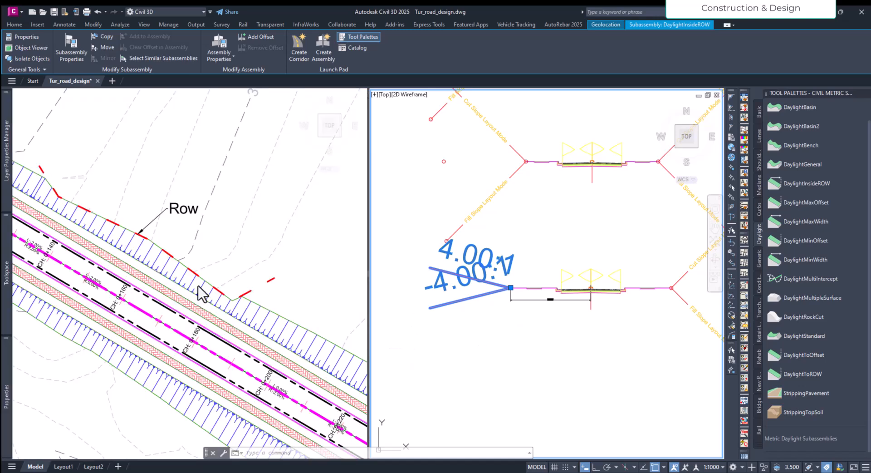
# Rebuild the Tut_cor corridor with the changed maximum fill slope.
pyautogui.click(213, 252)
pyautogui.click(181, 279)
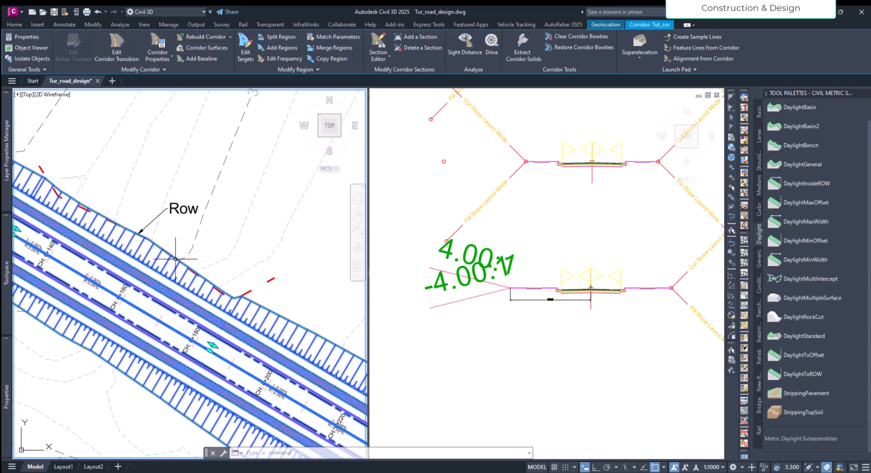
pyautogui.scroll(2, 173, 258)
pyautogui.scroll(4, 173, 259)
pyautogui.press('Escape')
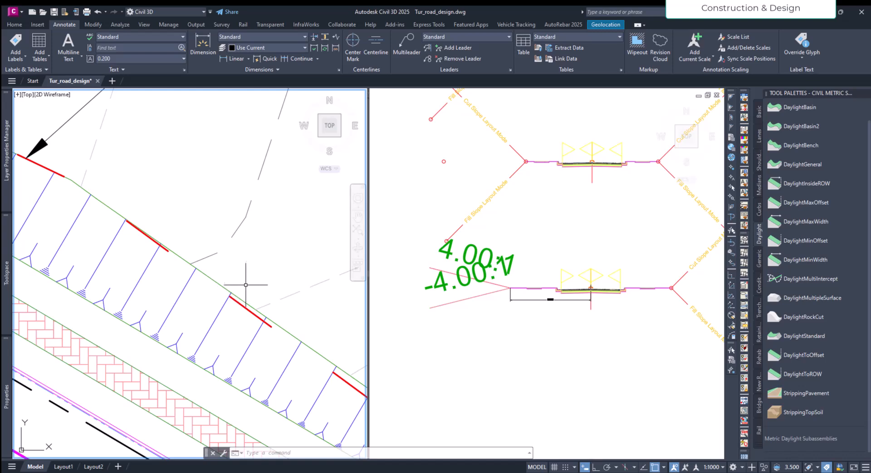
# Examine the rebuilt daylight edge against the red Row line up to the corner near CH 0+180 in plan.
pyautogui.scroll(-4, 245, 290)
pyautogui.scroll(5, 271, 317)
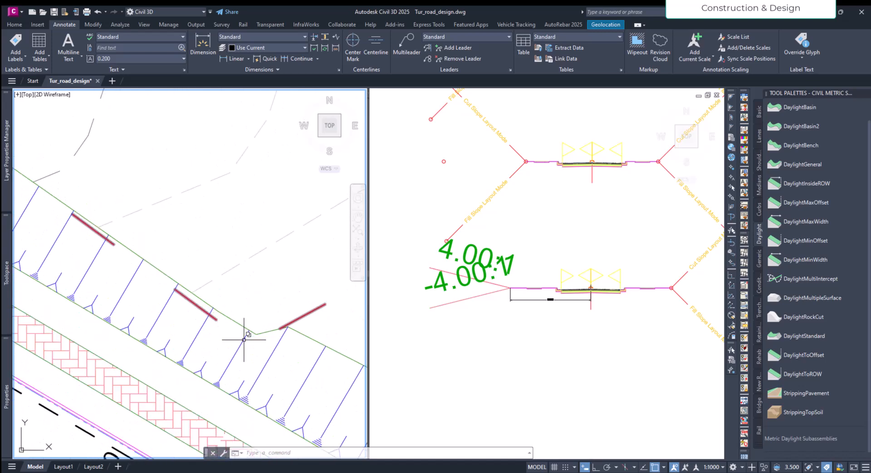
pyautogui.click(222, 313)
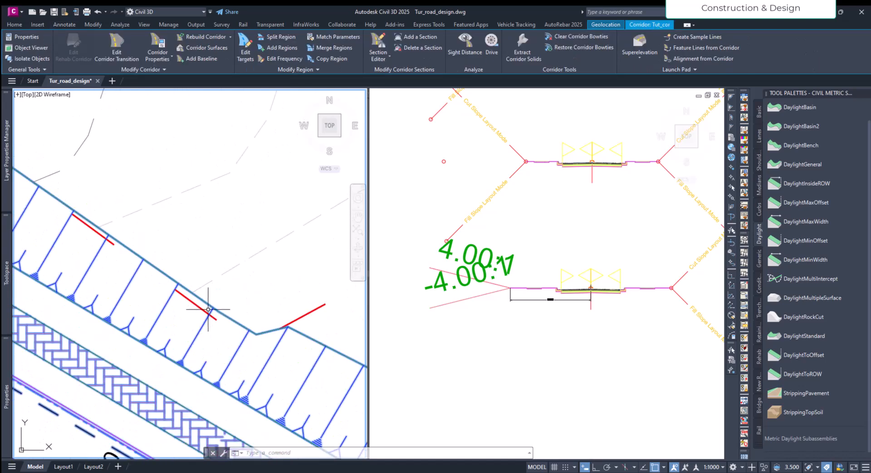
pyautogui.press('Escape')
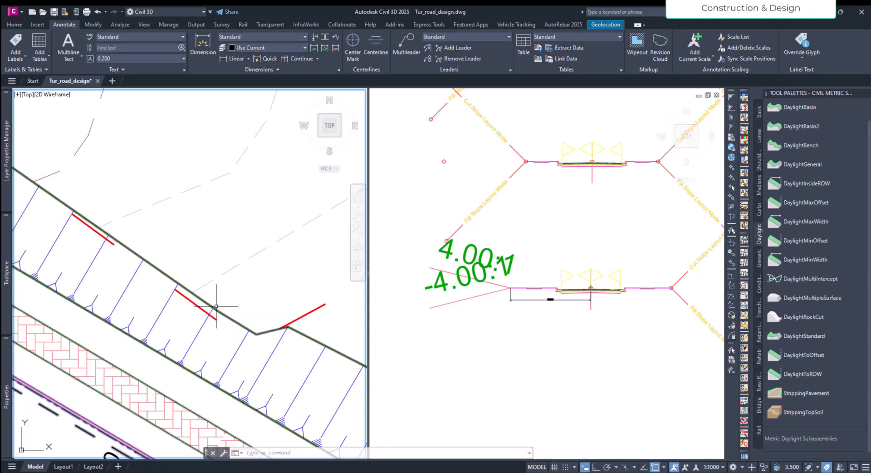
pyautogui.moveTo(330, 378); pyautogui.dragTo(320, 306, button='middle')
# Change the Hold Slope option of the lower assembly's DaylightInsideROW subassembly from Hold Maximum Slope to the alternative option.
pyautogui.click(468, 310)
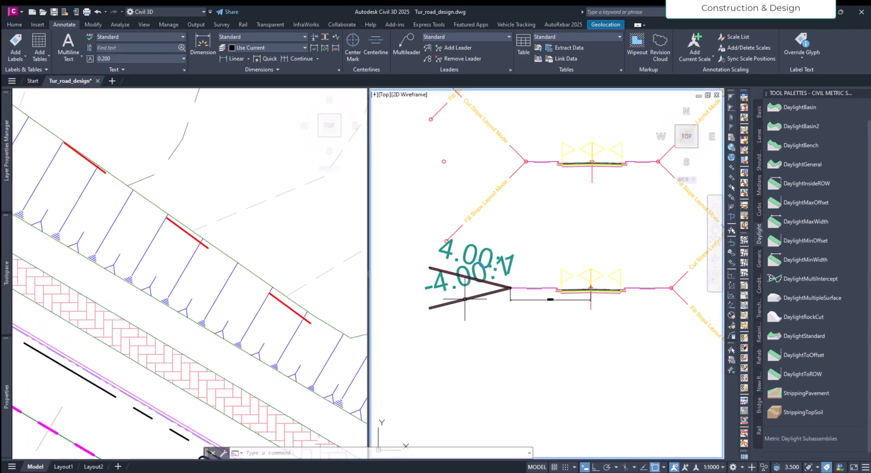
pyautogui.click(464, 300)
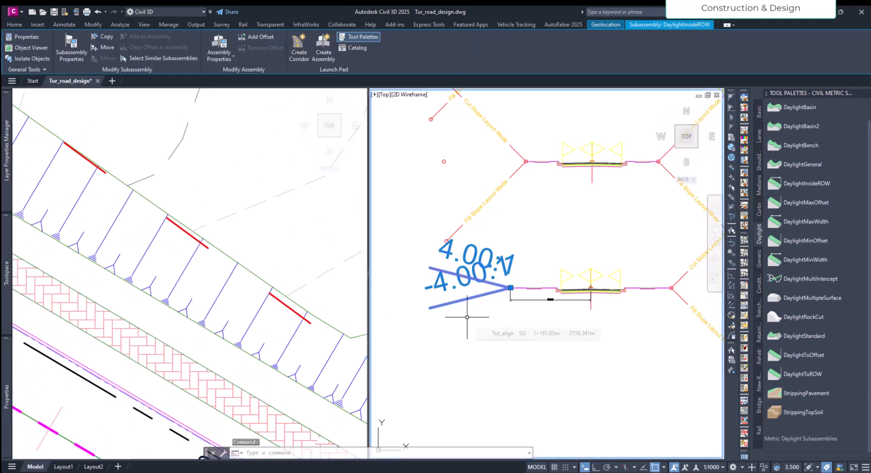
pyautogui.click(262, 248)
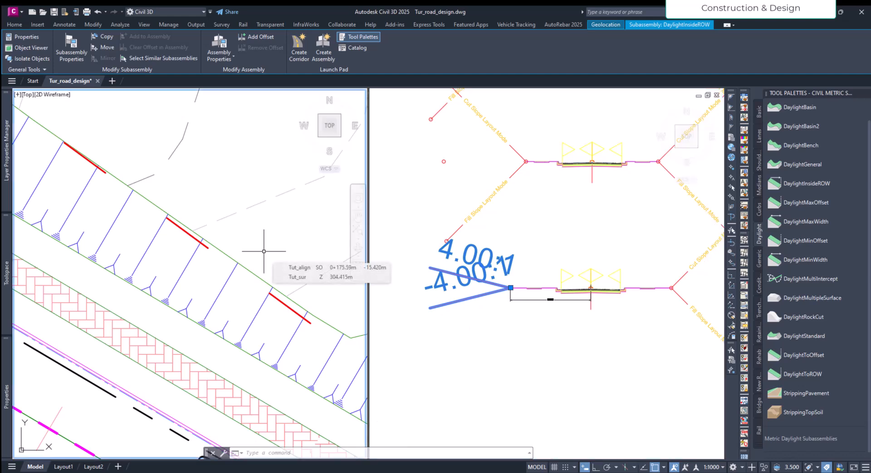
pyautogui.scroll(-4, 264, 250)
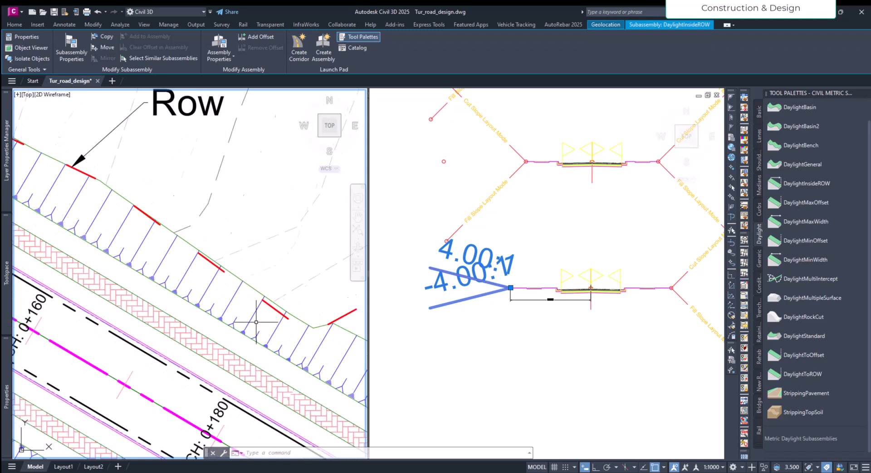
pyautogui.click(467, 318)
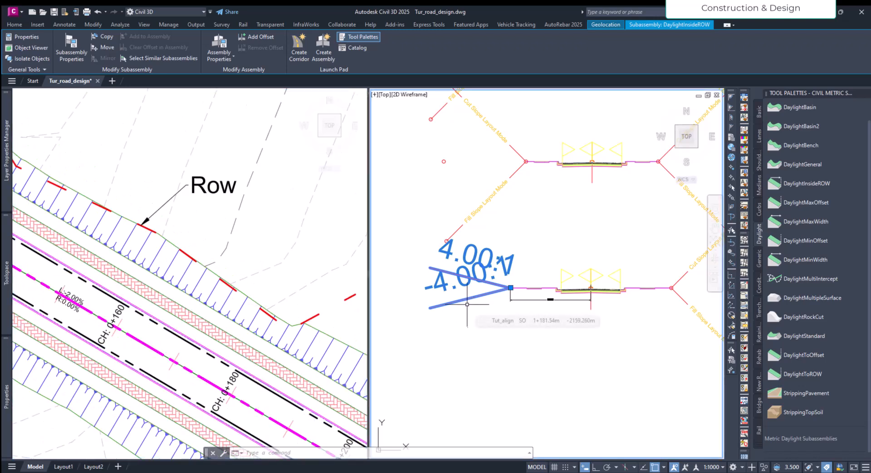
pyautogui.moveTo(3, 393)
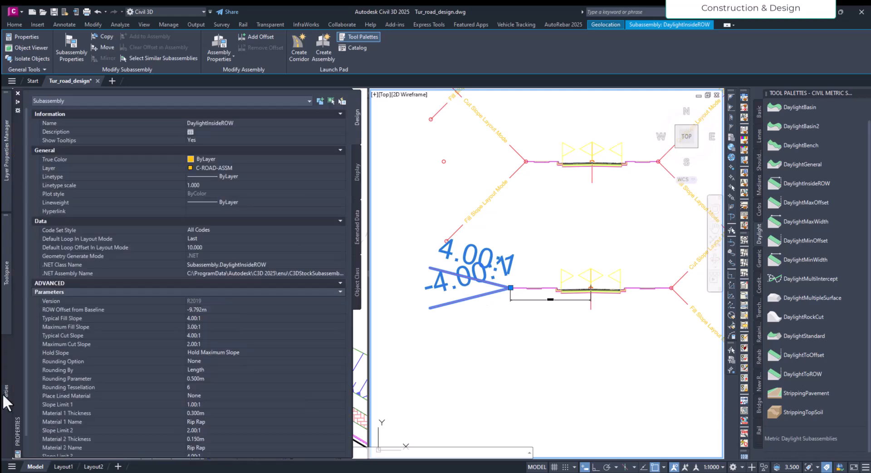
pyautogui.click(225, 350)
pyautogui.click(225, 351)
pyautogui.click(227, 368)
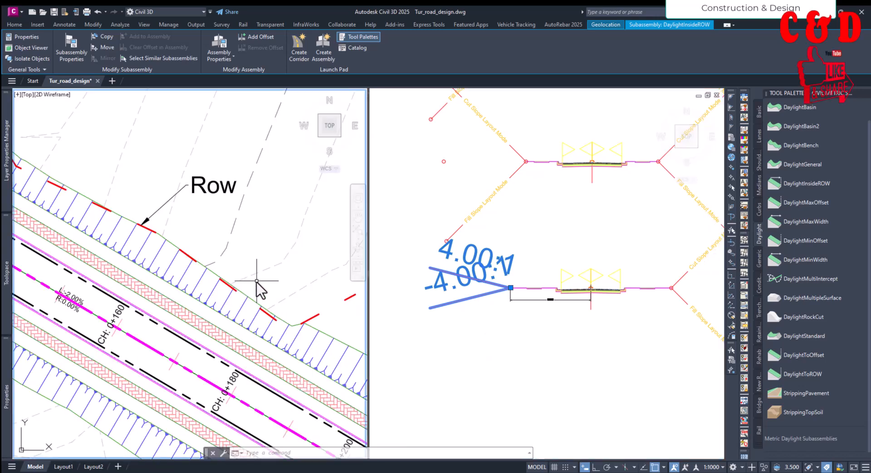
# Rebuild the Tut_cor corridor with the changed Hold Slope option.
pyautogui.press('Escape')
pyautogui.click(253, 293)
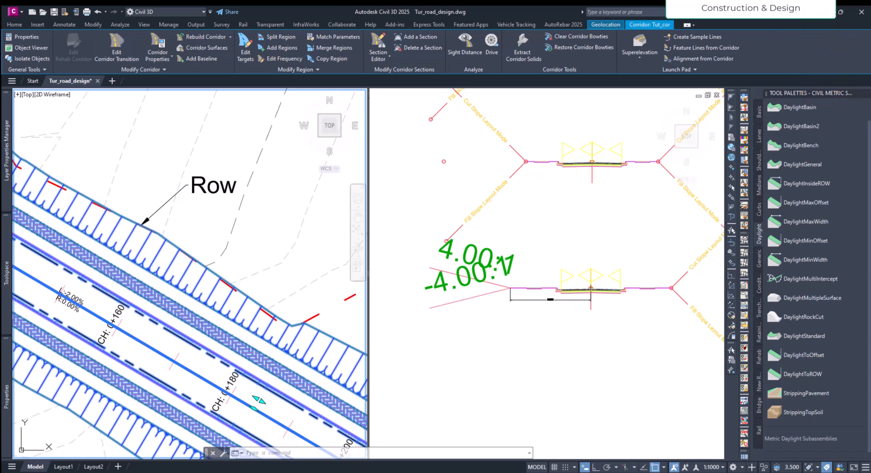
pyautogui.press('Escape')
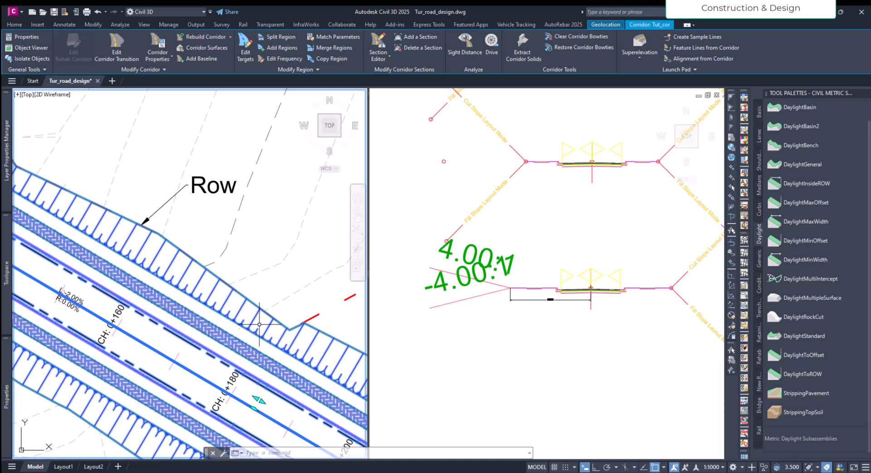
# Examine the rebuilt daylight edge against the red Row line between CH 0+140 and CH 0+180 in plan.
pyautogui.scroll(5, 272, 330)
pyautogui.scroll(-4, 272, 330)
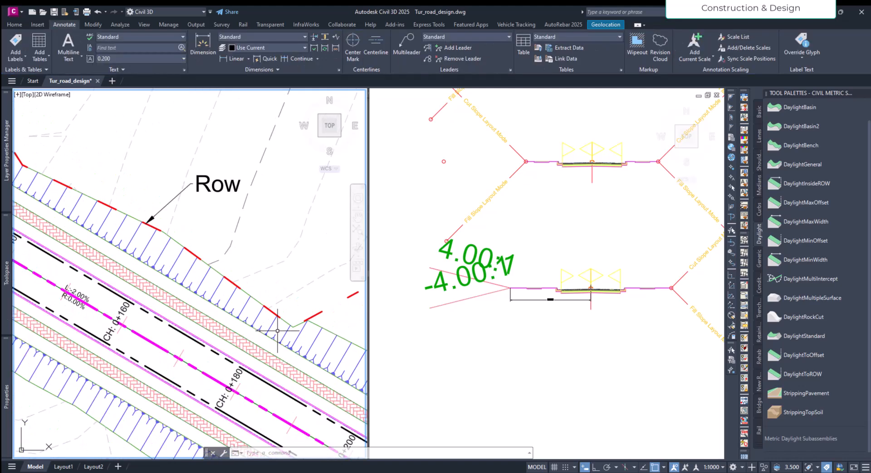
pyautogui.moveTo(281, 305); pyautogui.dragTo(340, 318, button='middle')
pyautogui.moveTo(202, 275)
pyautogui.mouseDown(button='middle')
pyautogui.moveTo(259, 296)
pyautogui.moveTo(175, 261)
pyautogui.mouseUp(button='middle')
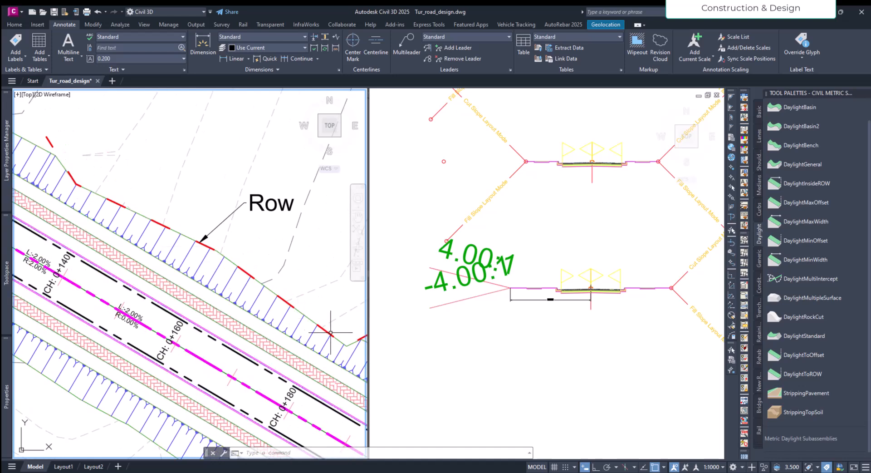
pyautogui.moveTo(321, 332); pyautogui.dragTo(247, 304, button='middle')
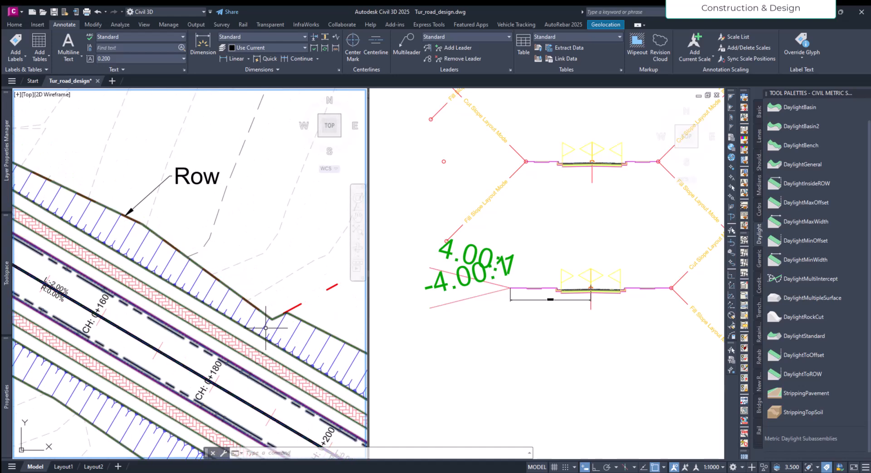
# Delete the DaylightInsideROW subassembly from the left side of the lower assembly.
pyautogui.click(440, 354)
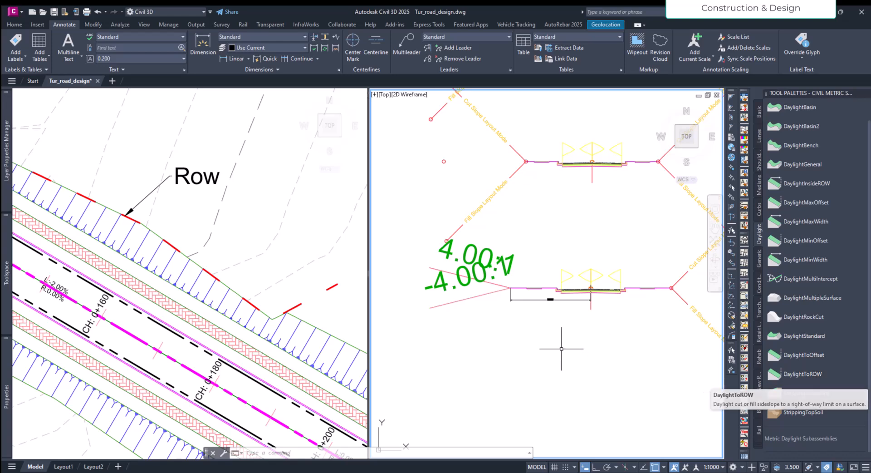
pyautogui.click(495, 334)
pyautogui.click(502, 342)
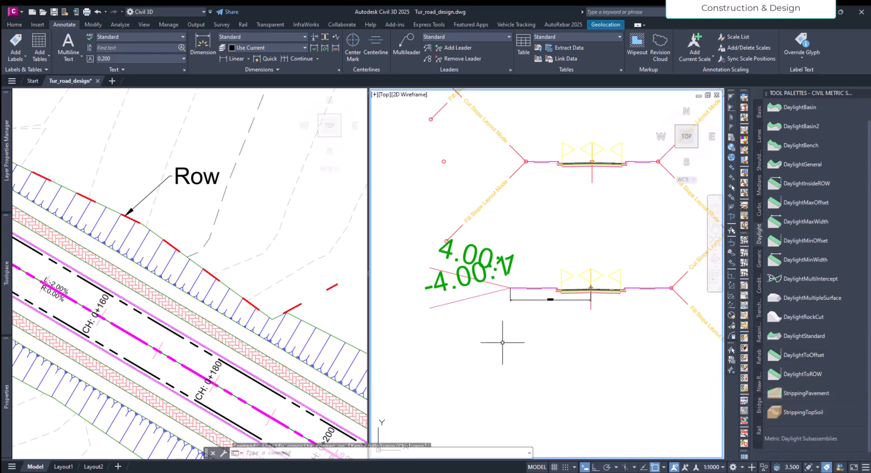
pyautogui.press('Escape')
pyautogui.click(481, 296)
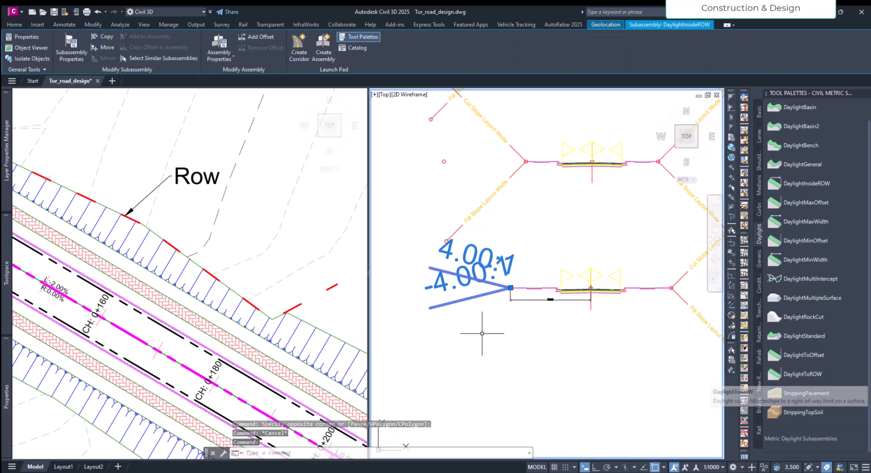
pyautogui.press('Delete')
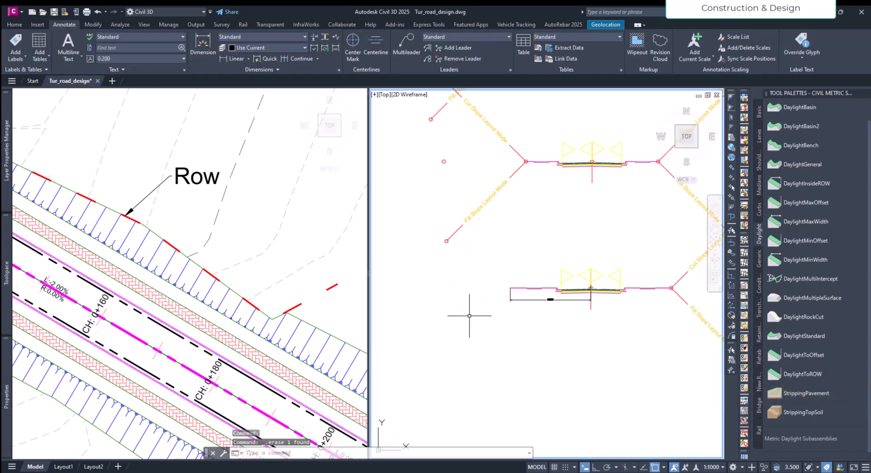
# Attach a DaylightToROW subassembly to the outer left end of the lower assembly.
pyautogui.click(810, 376)
pyautogui.scroll(4, 501, 289)
pyautogui.scroll(8, 560, 275)
pyautogui.click(592, 289)
pyautogui.scroll(-6, 552, 304)
pyautogui.press('Escape')
pyautogui.press('Escape')
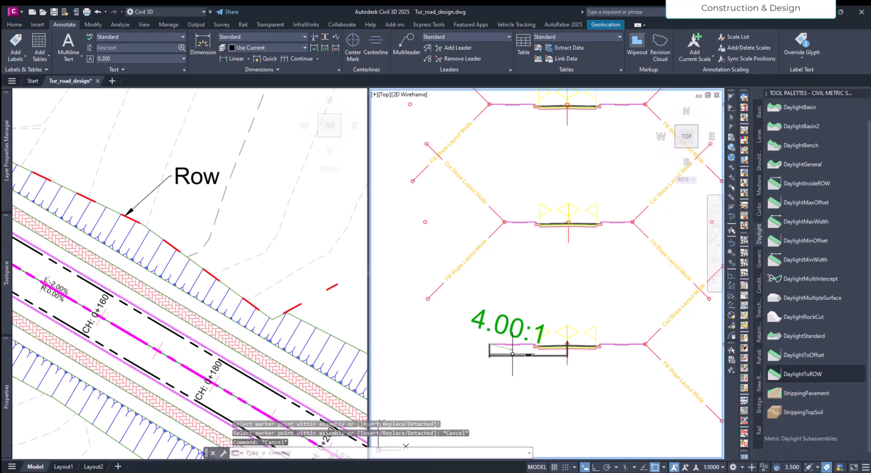
# Set the DaylightToROW subassembly's ROW Offset from Baseline to -9.7917 m.
pyautogui.scroll(2, 504, 353)
pyautogui.click(485, 319)
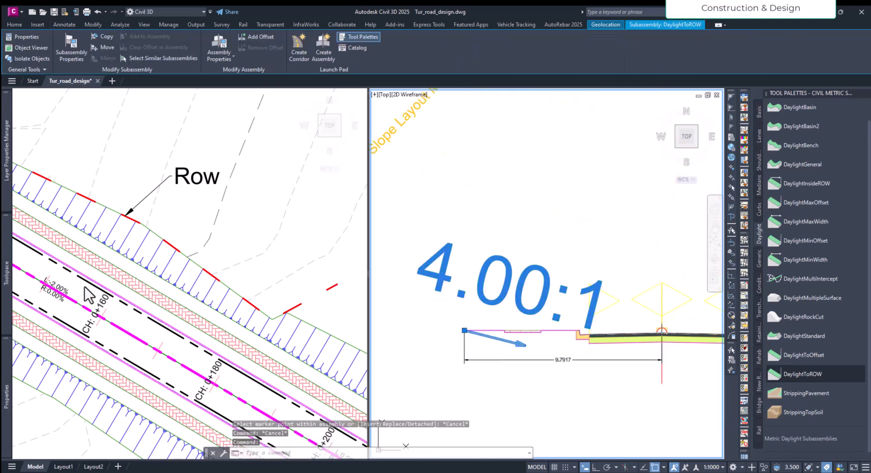
pyautogui.moveTo(9, 397)
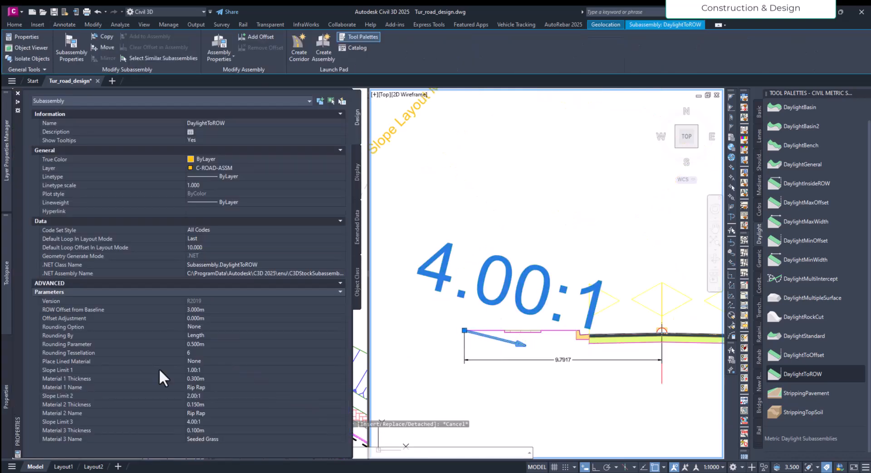
pyautogui.click(205, 308)
pyautogui.write('-9.7')
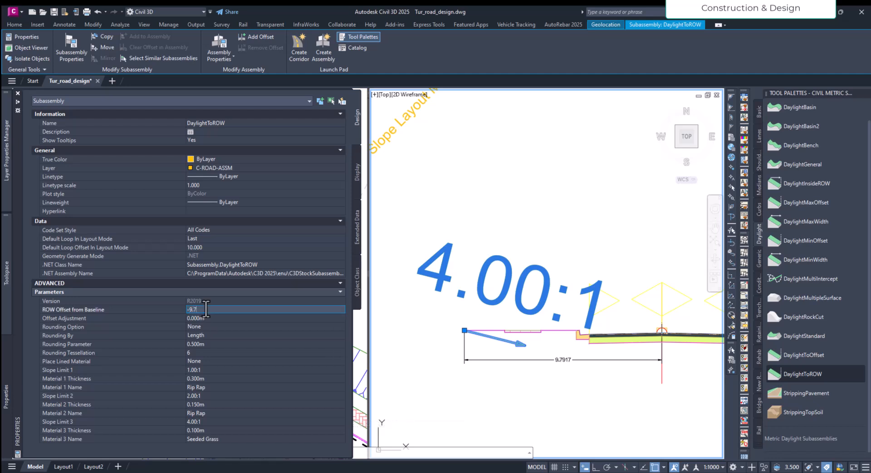
pyautogui.write('917')
pyautogui.press('Tab')
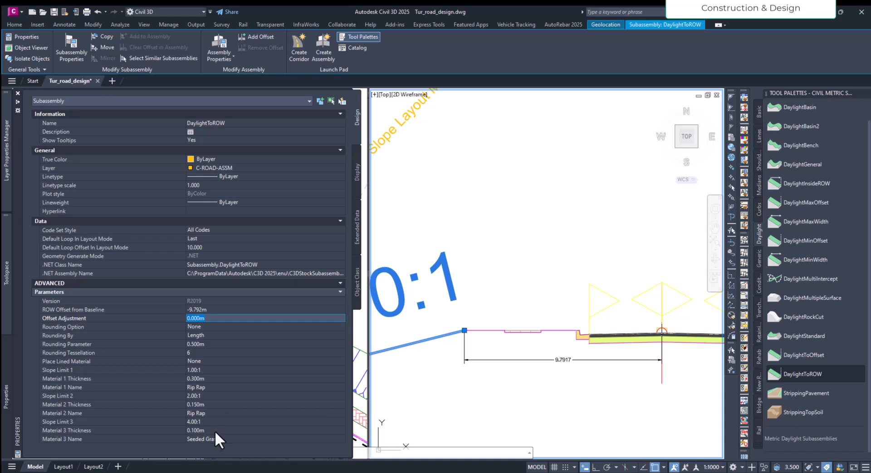
# Set the DaylightToROW subassembly's Slope Limit 1 to 3.00:1 and dismiss the event list.
pyautogui.click(210, 370)
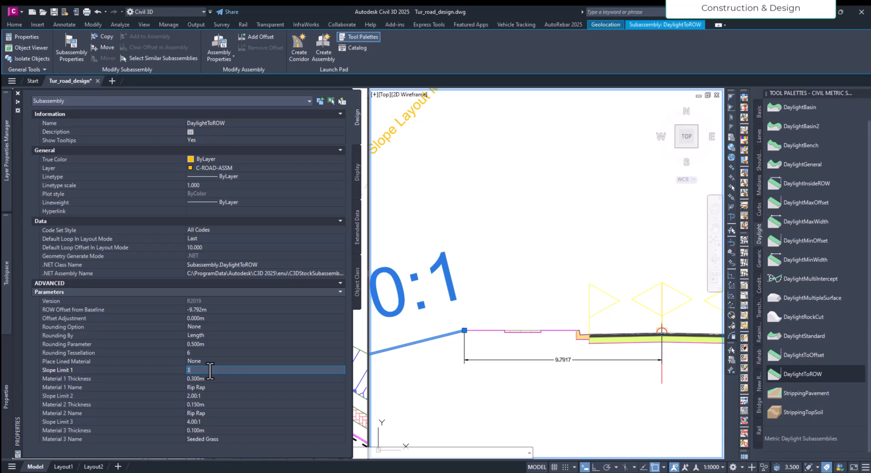
pyautogui.press('Tab')
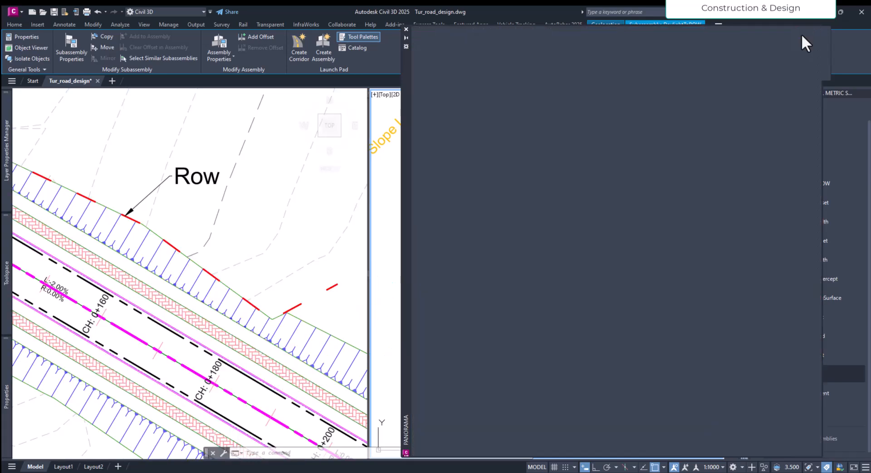
pyautogui.click(803, 33)
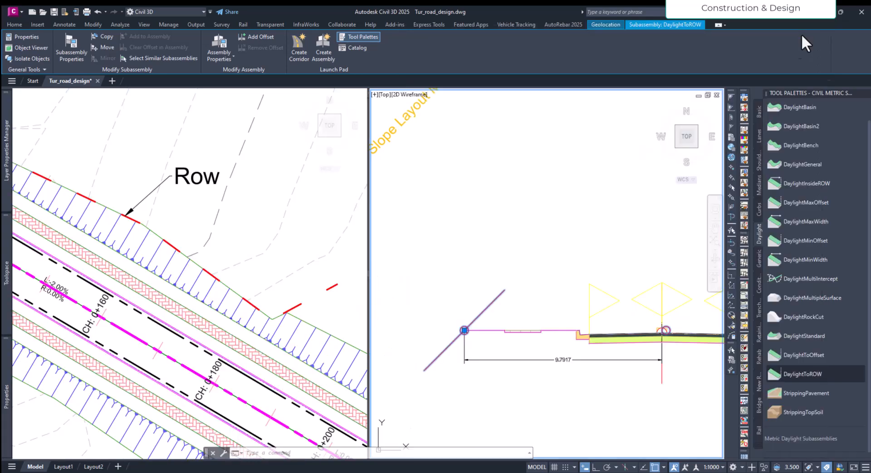
pyautogui.scroll(2, 463, 345)
pyautogui.scroll(-2, 468, 345)
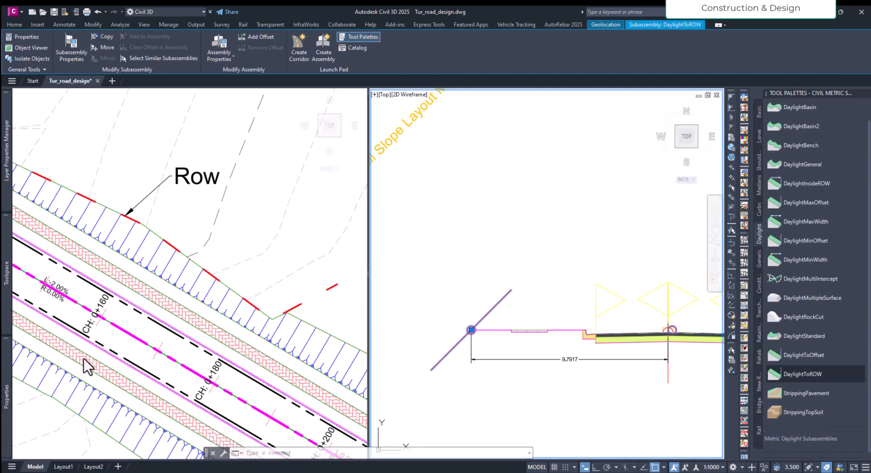
# Set the DaylightToROW subassembly's Slope Limit 2 to 3:1.
pyautogui.moveTo(9, 396)
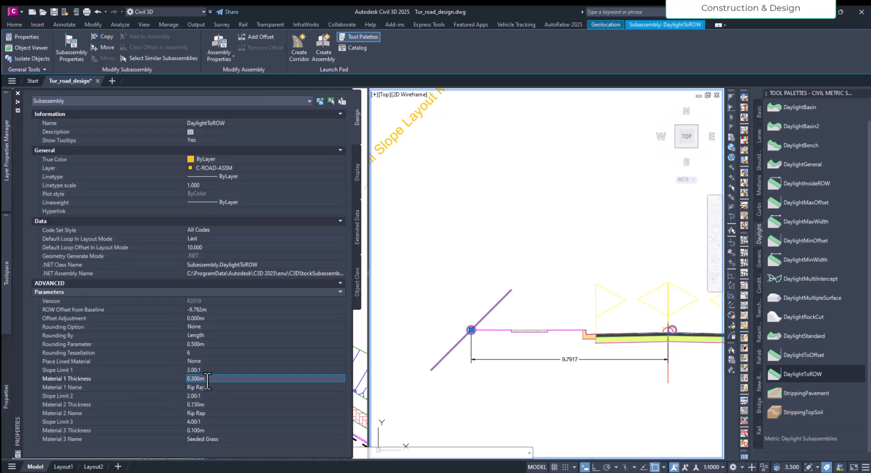
pyautogui.click(206, 396)
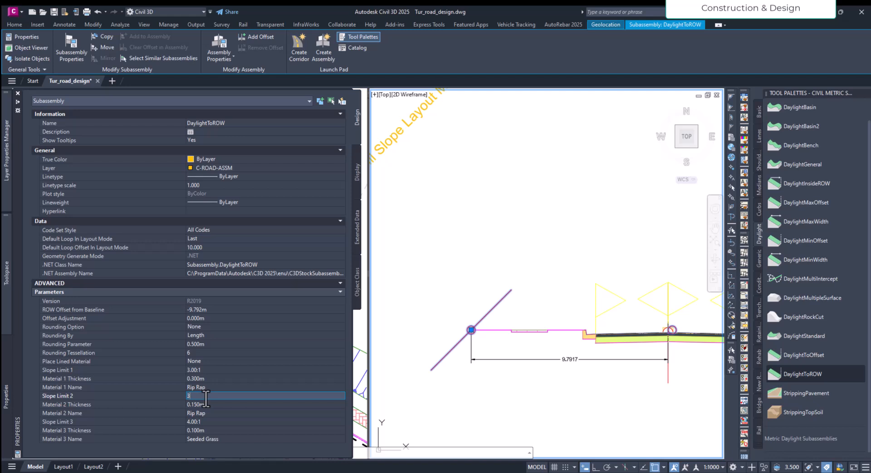
pyautogui.press('Tab')
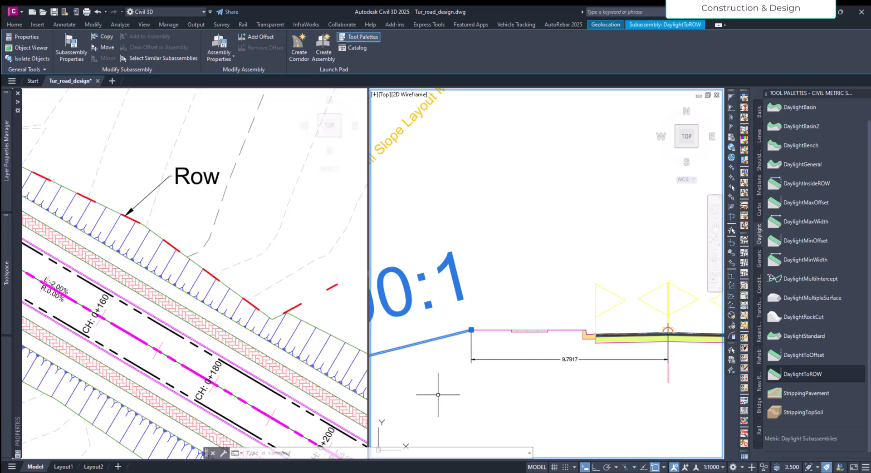
pyautogui.scroll(-2, 438, 394)
pyautogui.moveTo(438, 393); pyautogui.dragTo(503, 382, button='middle')
pyautogui.press('Escape')
# In the target mapping of Tut_cor's region RG - Basic Assembly (2) - (7), set DaylightToROW's target surface to Tut_sur.
pyautogui.click(295, 329)
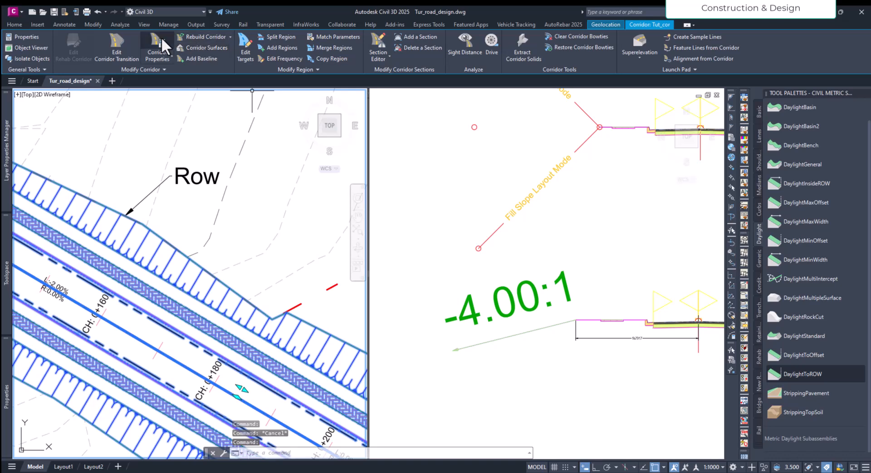
pyautogui.click(162, 38)
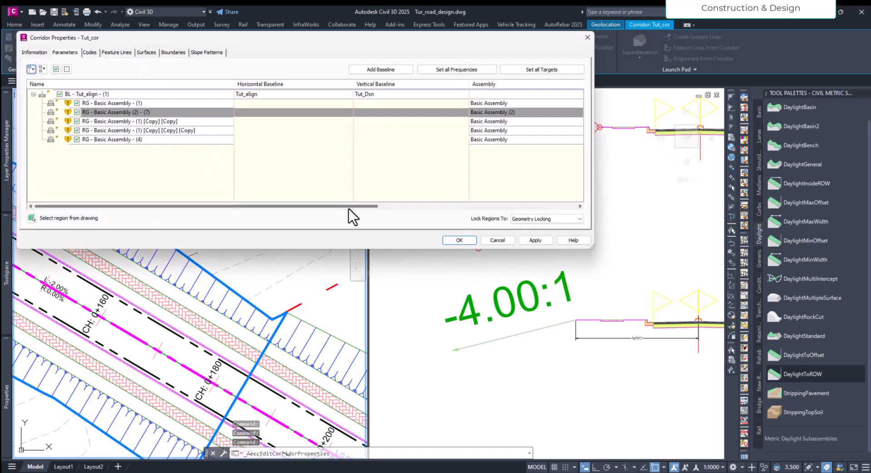
pyautogui.moveTo(349, 207); pyautogui.dragTo(550, 206)
pyautogui.click(550, 112)
pyautogui.moveTo(611, 18)
pyautogui.mouseDown()
pyautogui.moveTo(287, 16)
pyautogui.moveTo(296, 12)
pyautogui.mouseUp()
pyautogui.click(57, 45)
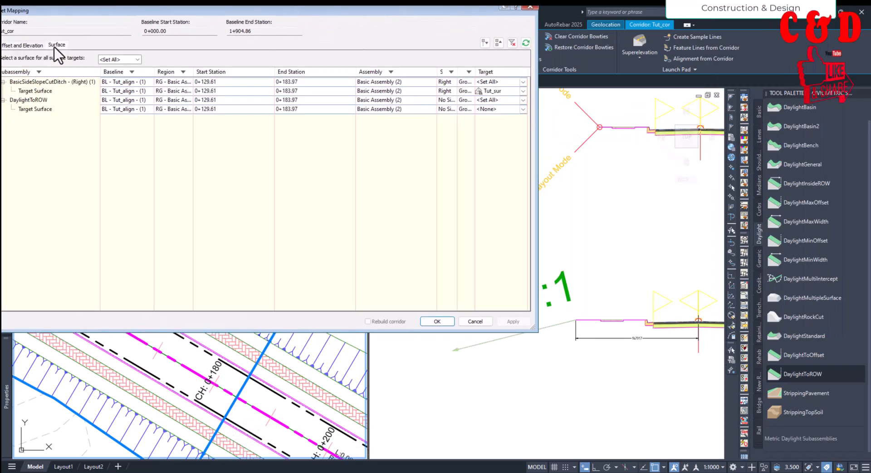
pyautogui.click(515, 109)
pyautogui.click(485, 125)
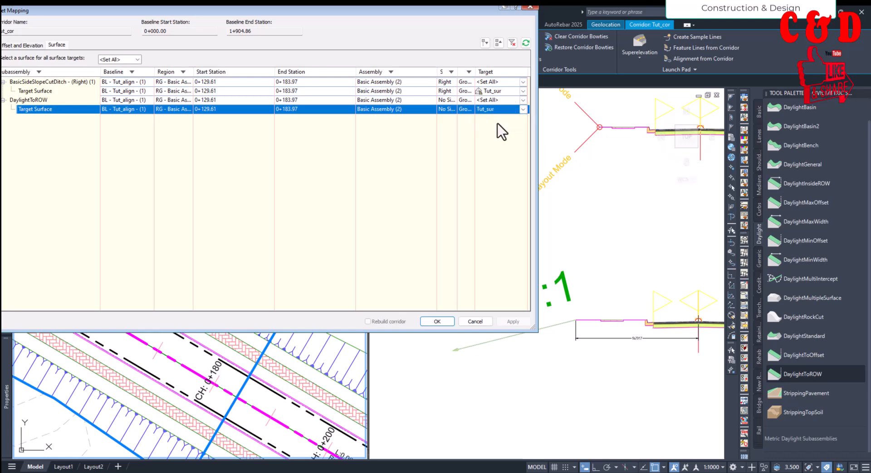
# Set DaylightToROW's offset target to the red dashed Row line picked in the plan drawing.
pyautogui.click(43, 47)
pyautogui.moveTo(217, 10); pyautogui.dragTo(236, 12)
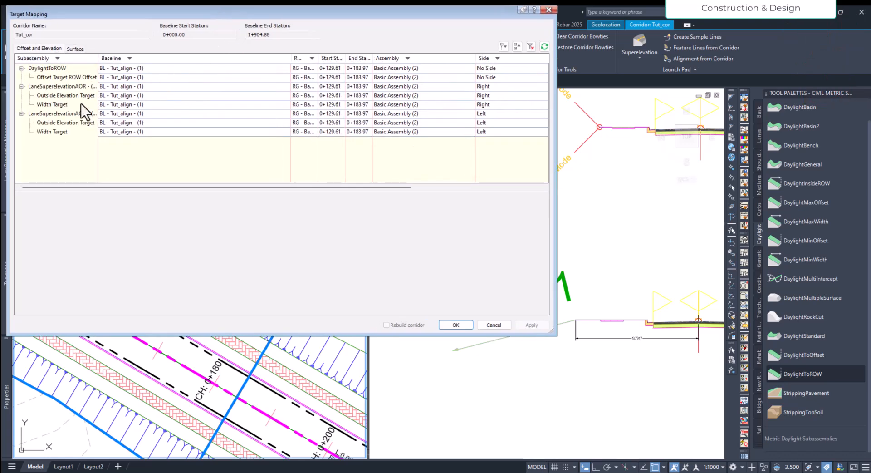
pyautogui.click(72, 78)
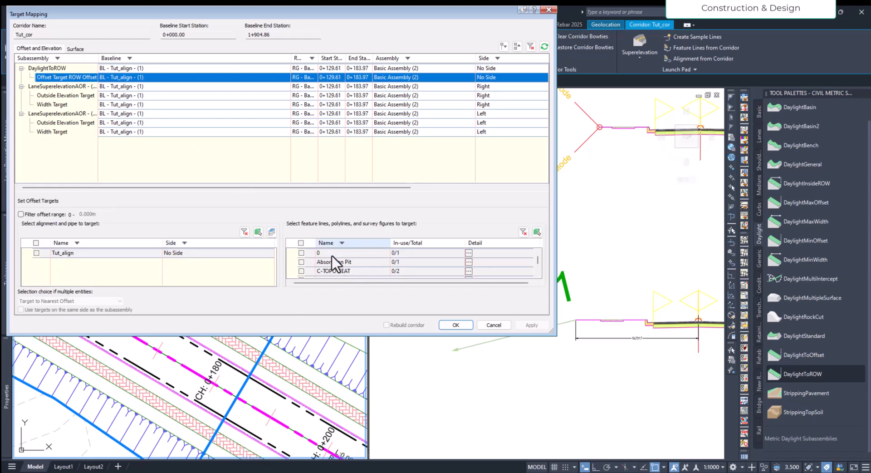
pyautogui.click(537, 231)
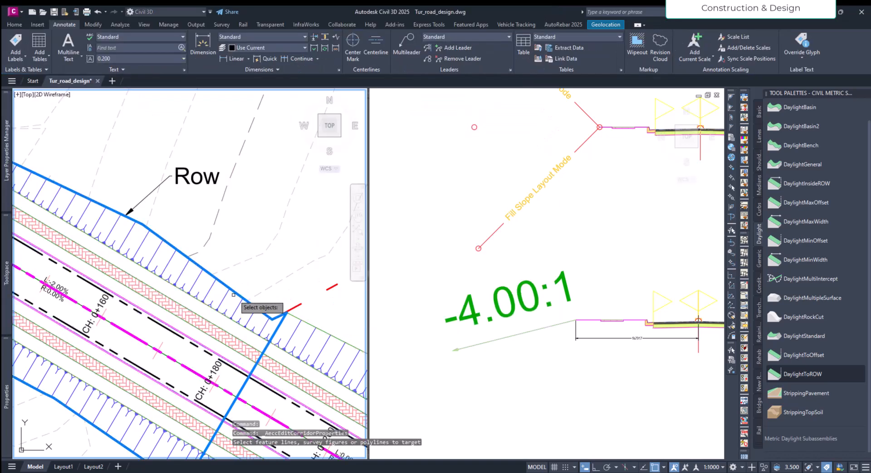
pyautogui.click(295, 306)
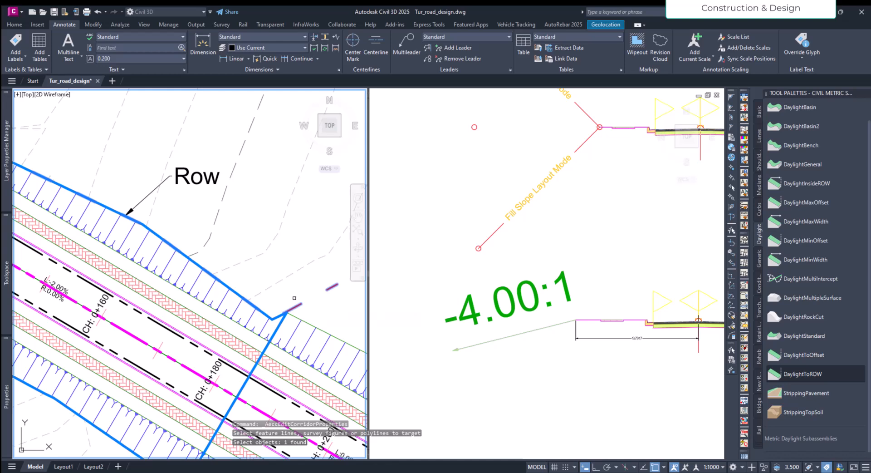
pyautogui.press('Return')
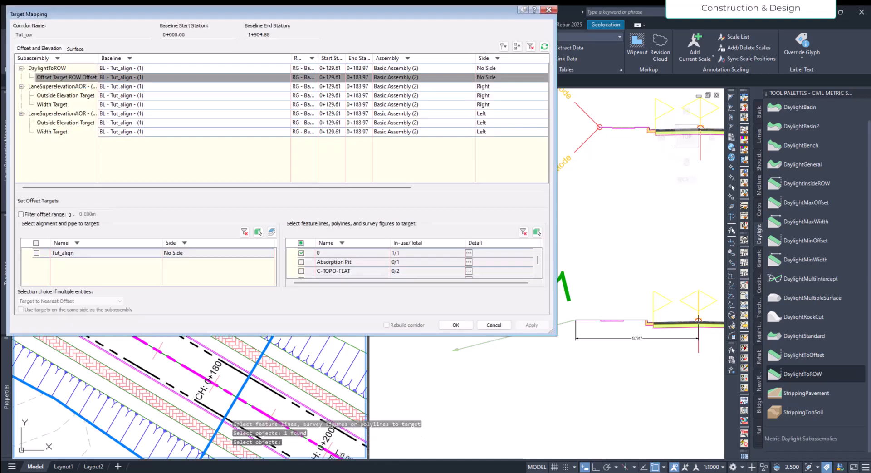
# Accept the target mapping and corridor properties, and rebuild the Tut_cor corridor.
pyautogui.click(456, 325)
pyautogui.click(545, 240)
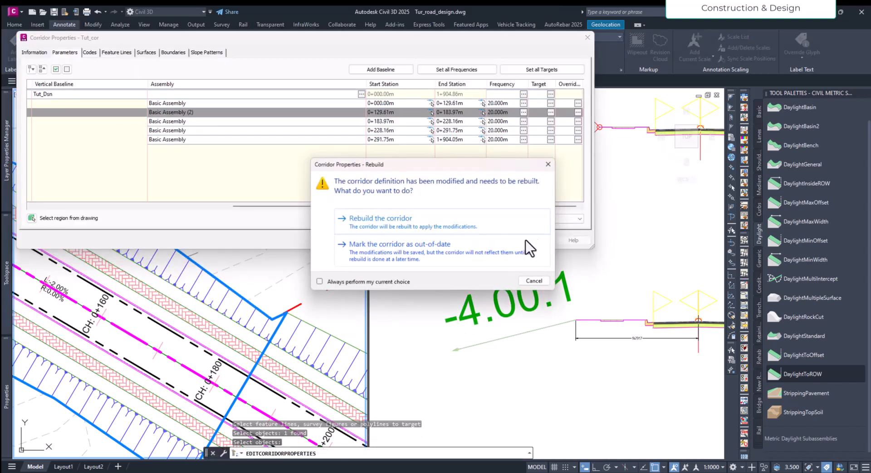
pyautogui.click(434, 224)
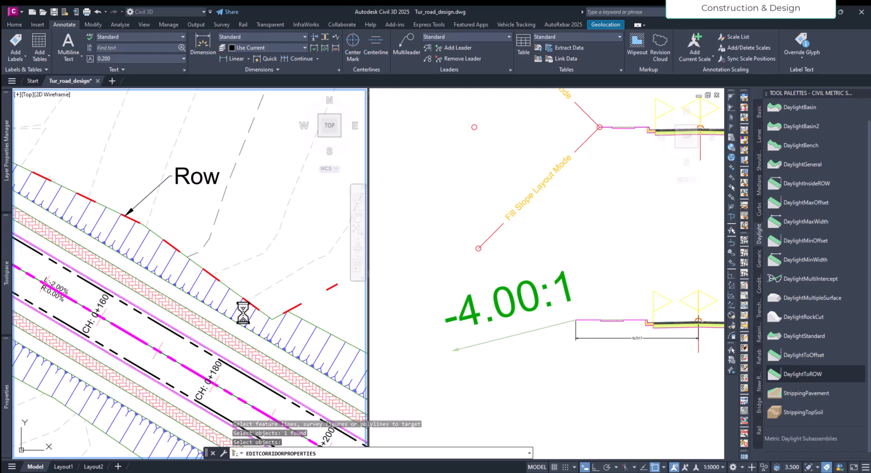
# Examine how the rebuilt corridor's daylight edge follows the Row line in plan.
pyautogui.moveTo(203, 313)
pyautogui.mouseDown(button='middle')
pyautogui.moveTo(266, 307)
pyautogui.moveTo(267, 354)
pyautogui.mouseUp(button='middle')
pyautogui.press('Escape')
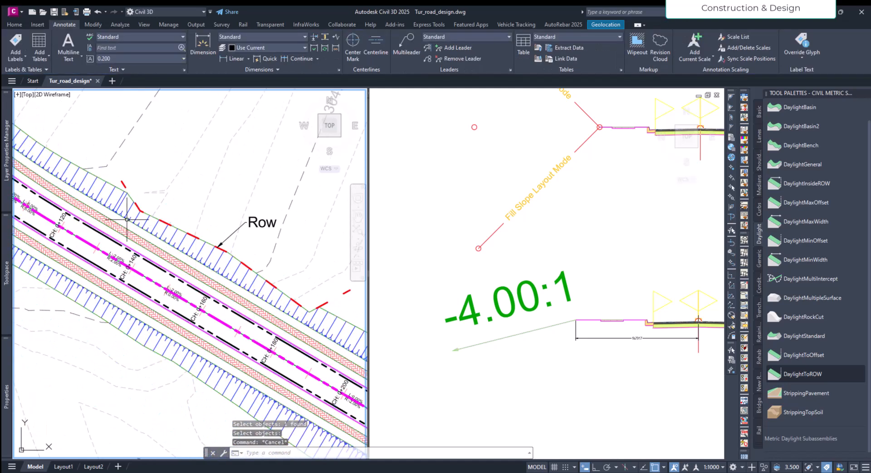
pyautogui.scroll(4, 160, 223)
pyautogui.scroll(-4, 185, 235)
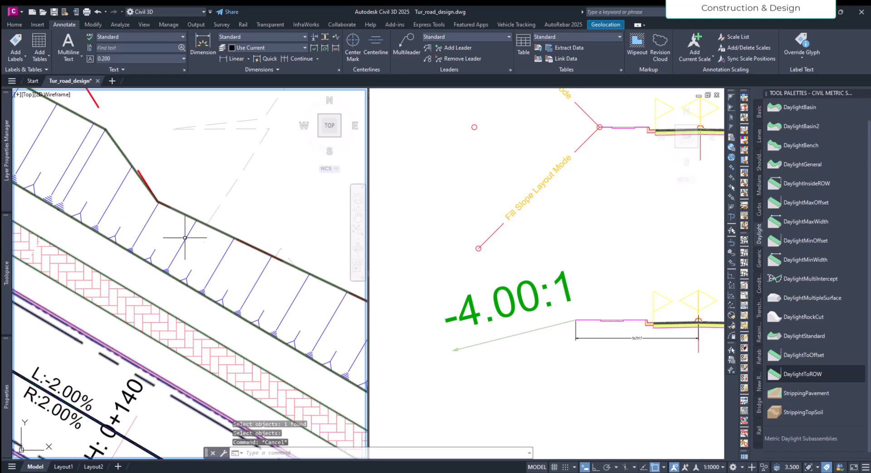
pyautogui.scroll(8, 243, 268)
pyautogui.scroll(-7, 275, 291)
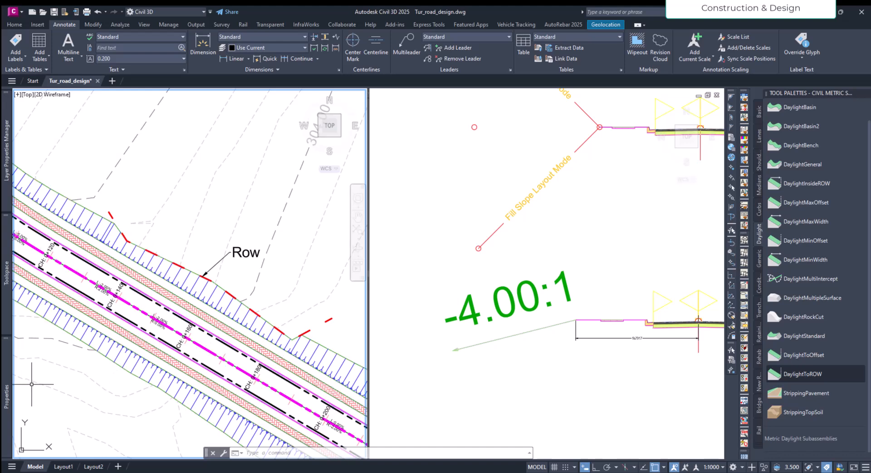
# Review the DaylightToROW subassembly's slope limit and material parameters without changing them.
pyautogui.moveTo(13, 388)
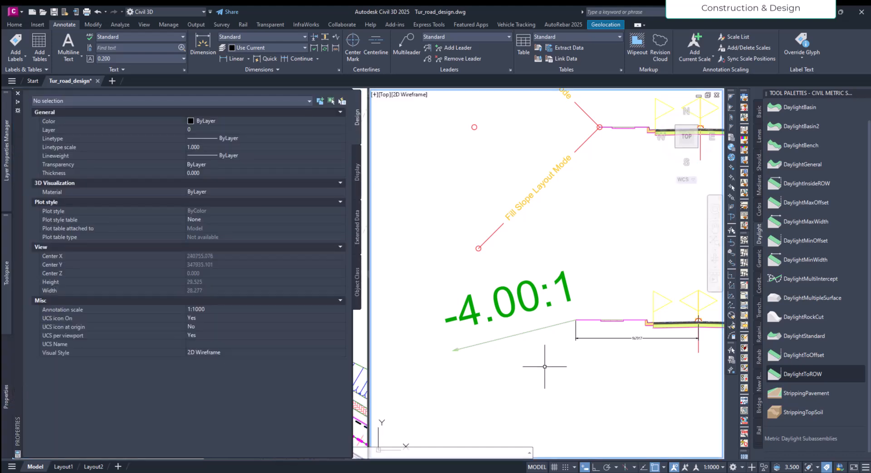
pyautogui.click(546, 375)
pyautogui.click(517, 334)
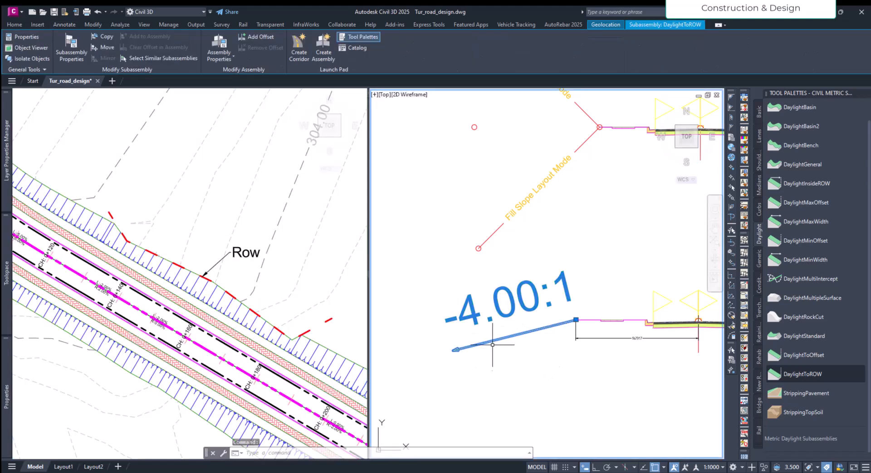
pyautogui.moveTo(6, 394)
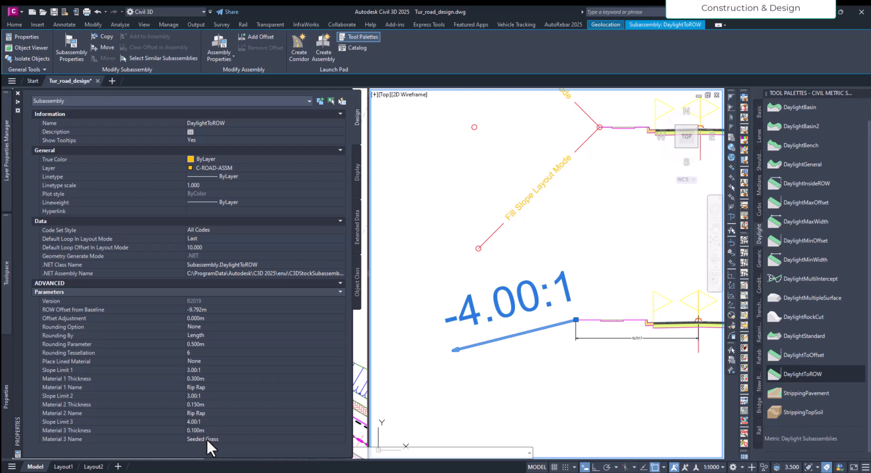
pyautogui.click(201, 371)
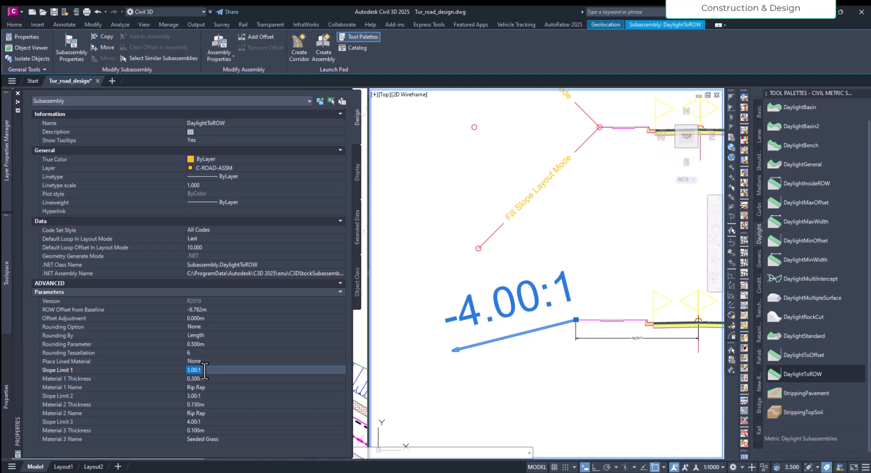
pyautogui.click(447, 372)
pyautogui.press('Escape')
pyautogui.click(256, 331)
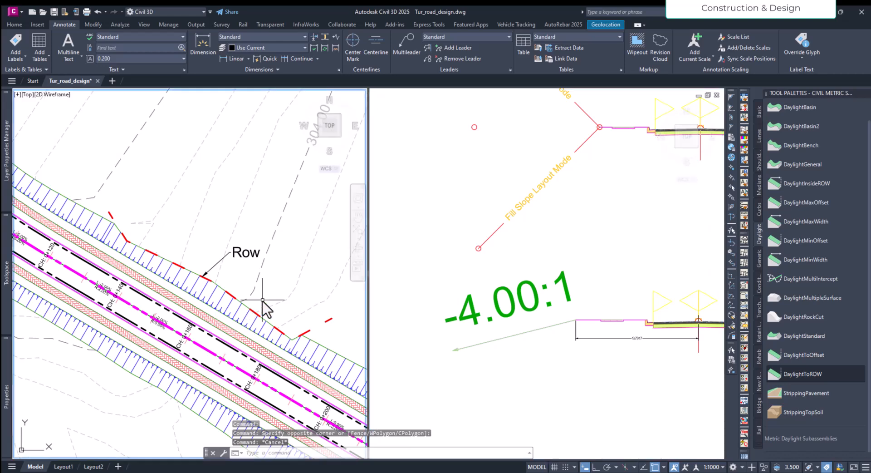
# Examine the daylight slopes in the cross-section sheets and the corridor edge along the Row line.
pyautogui.scroll(4, 197, 337)
pyautogui.scroll(-4, 198, 337)
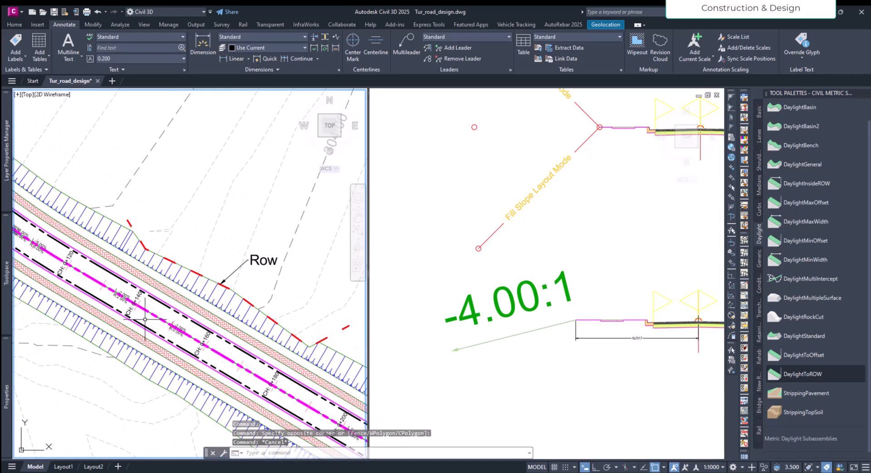
pyautogui.click(510, 280)
pyautogui.scroll(-6, 510, 281)
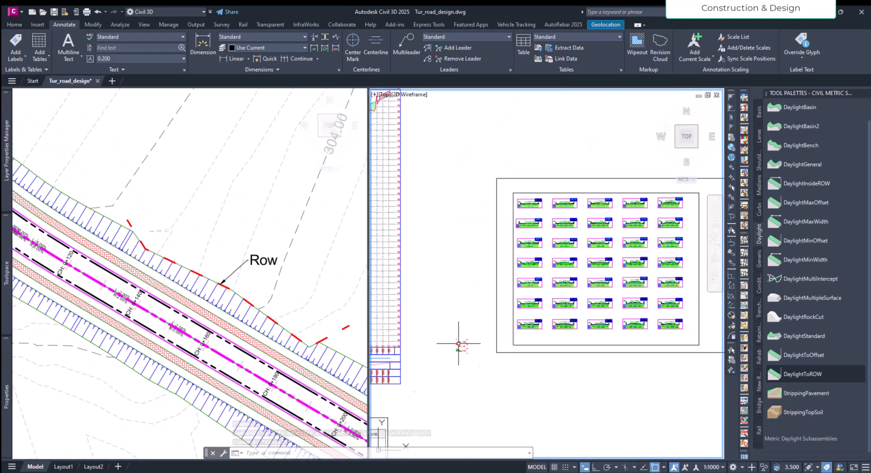
pyautogui.scroll(10, 524, 224)
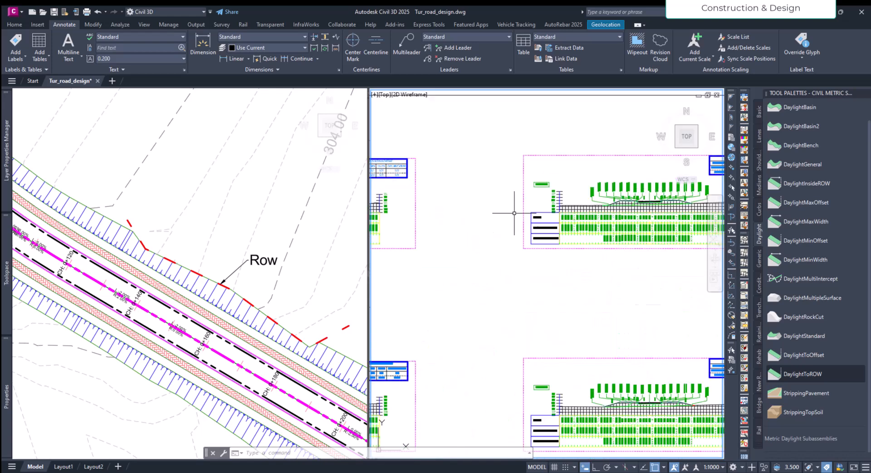
pyautogui.scroll(8, 473, 278)
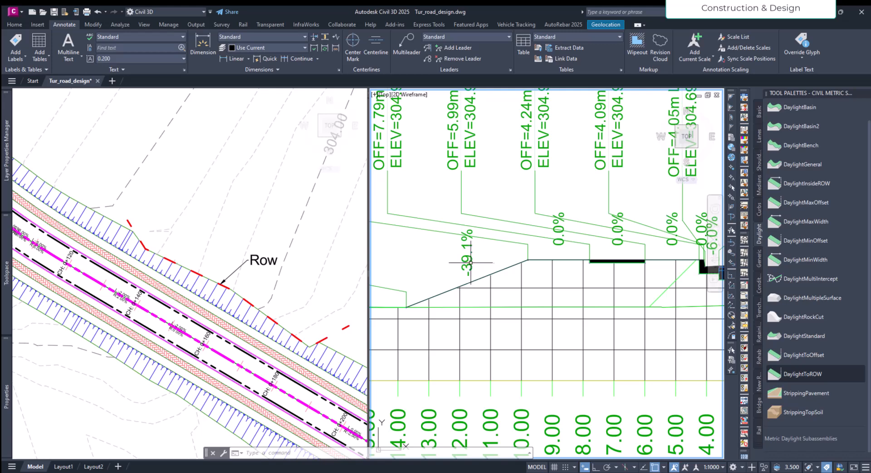
pyautogui.scroll(-5, 446, 277)
pyautogui.scroll(6, 549, 297)
pyautogui.moveTo(550, 300); pyautogui.dragTo(576, 304, button='middle')
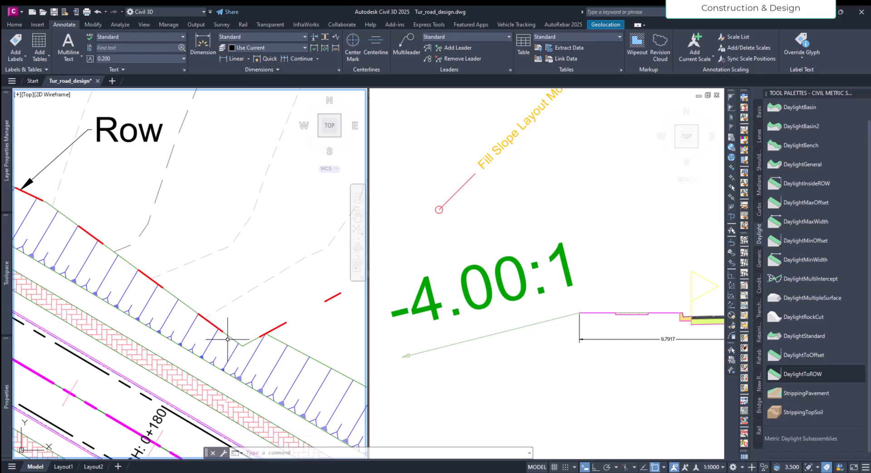
pyautogui.scroll(2, 224, 336)
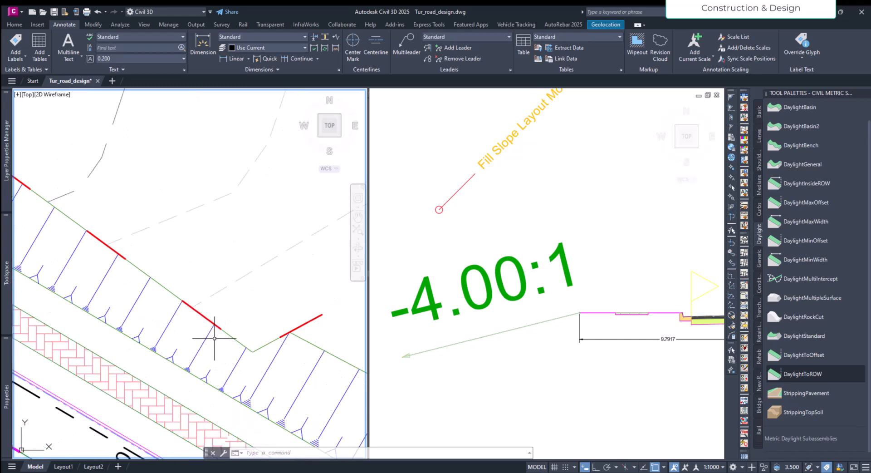
pyautogui.scroll(-2, 206, 337)
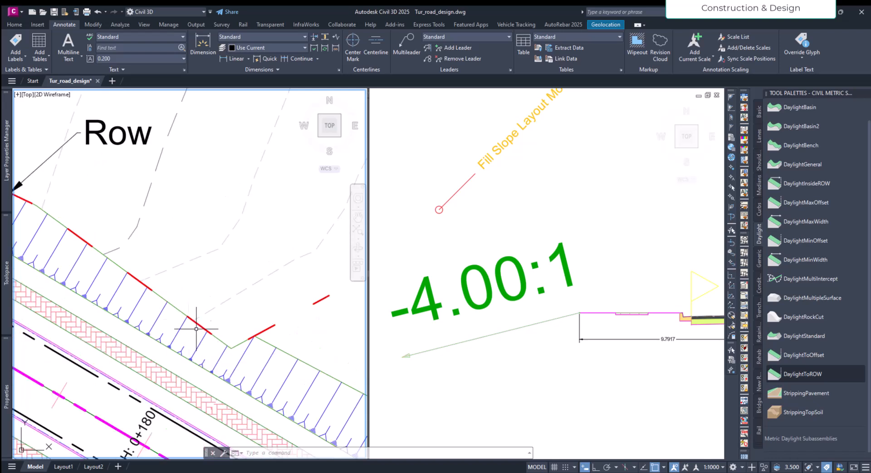
pyautogui.moveTo(228, 337); pyautogui.dragTo(237, 320, button='middle')
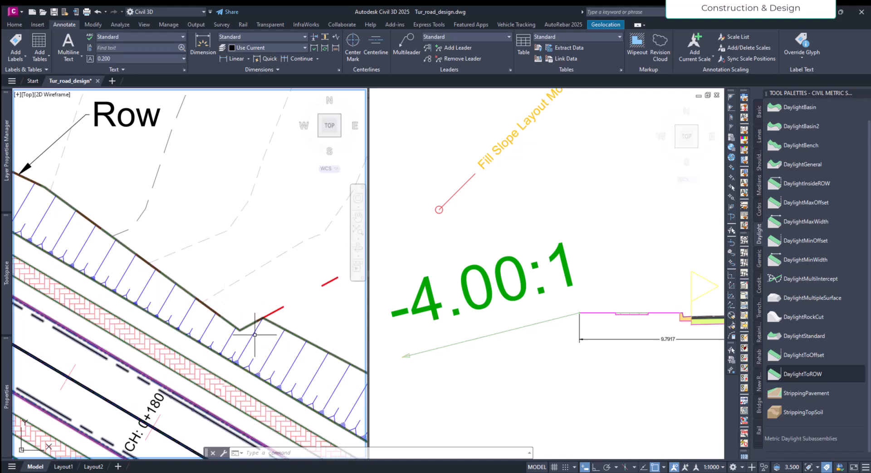
# Set the DaylightToROW subassembly's Offset Adjustment to -0.2 m.
pyautogui.click(427, 372)
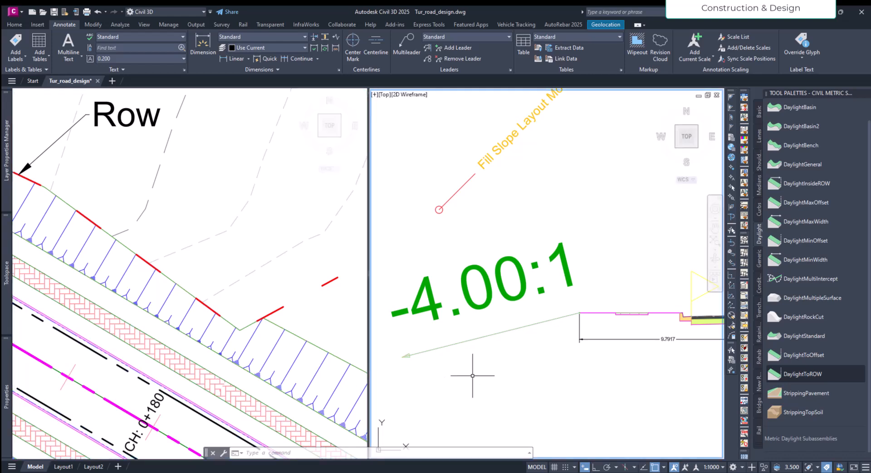
pyautogui.click(515, 330)
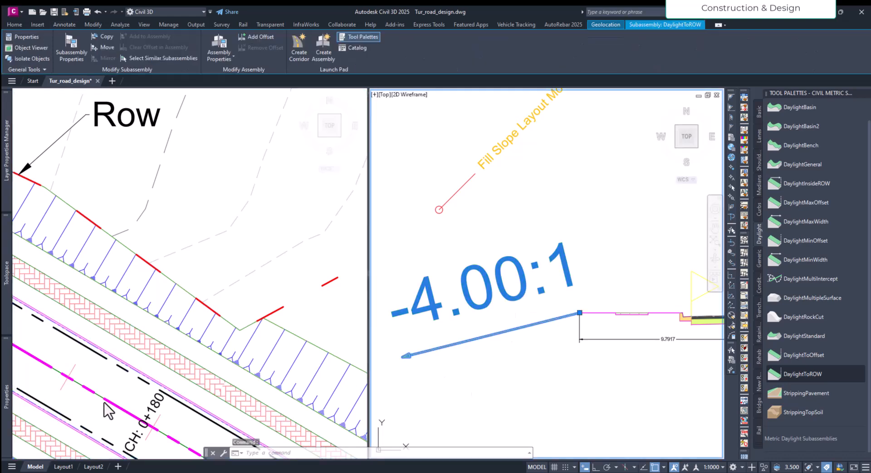
pyautogui.moveTo(9, 393)
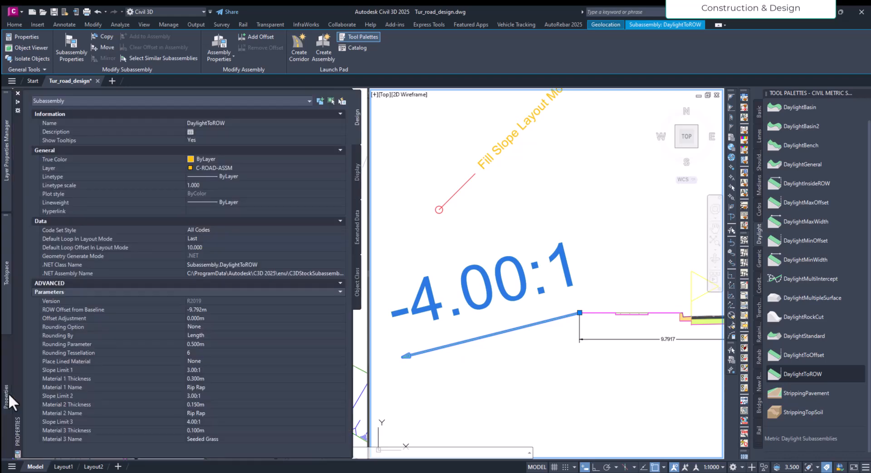
pyautogui.click(200, 318)
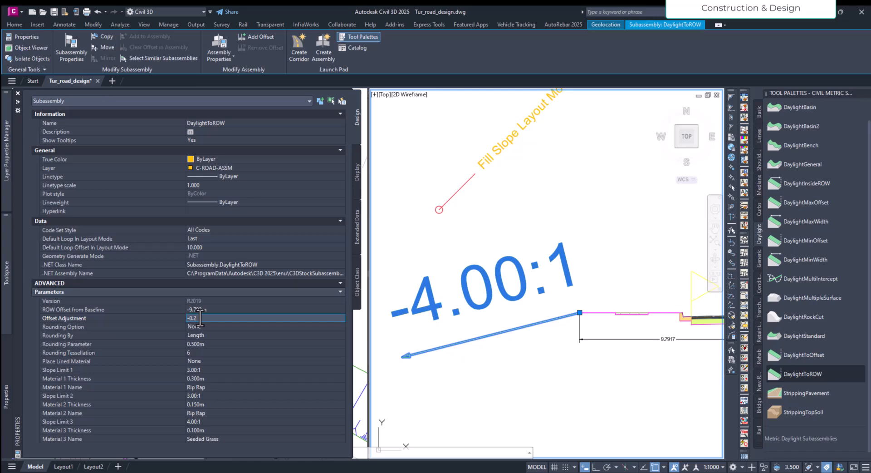
pyautogui.press('Tab')
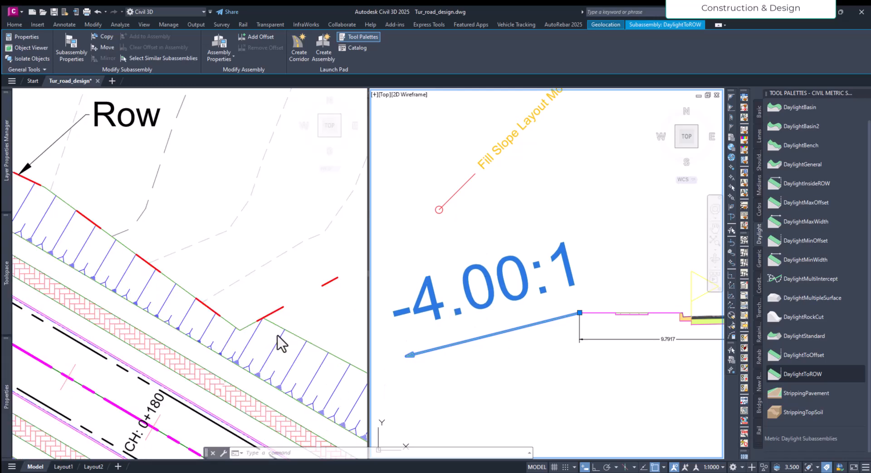
# Rebuild the Tut_cor corridor to apply the offset adjustment, and deselect it.
pyautogui.click(281, 333)
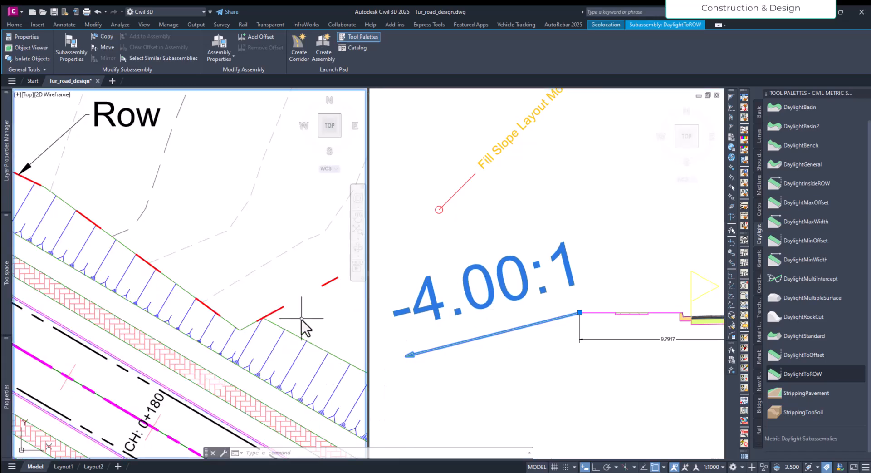
pyautogui.click(280, 341)
pyautogui.press('Escape')
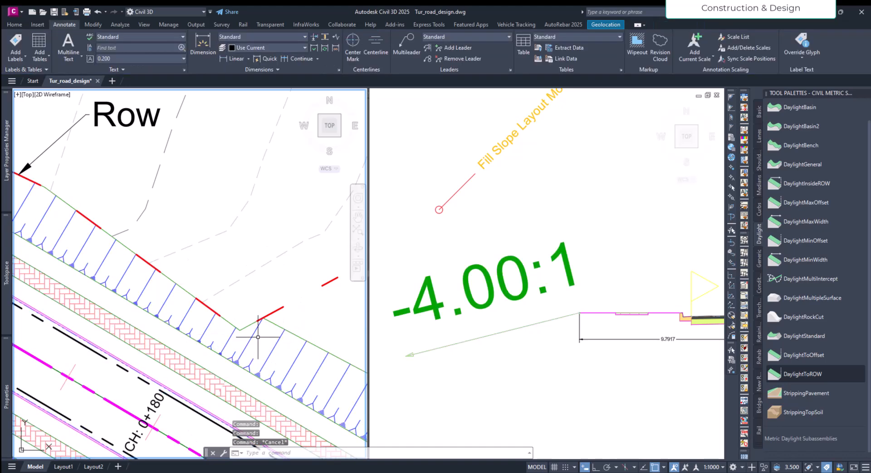
pyautogui.click(254, 333)
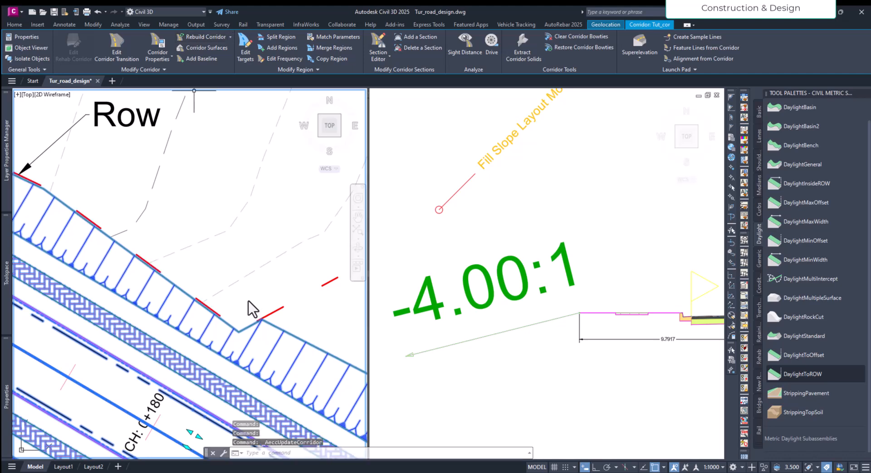
pyautogui.scroll(3, 249, 327)
pyautogui.press('Escape')
# Measure the gap between the corridor's daylight edge and the Row line with an aligned dimension perpendicular to the Row line.
pyautogui.moveTo(150, 277); pyautogui.dragTo(258, 330, button='middle')
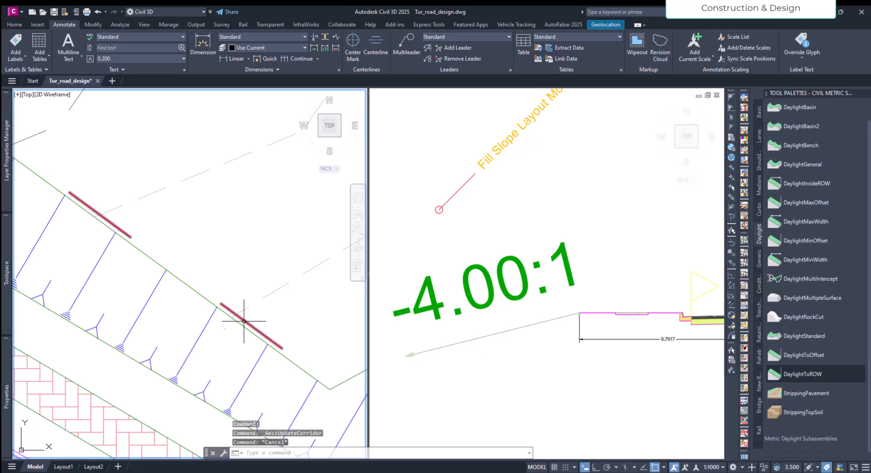
pyautogui.scroll(-3, 243, 315)
pyautogui.scroll(3, 159, 284)
pyautogui.scroll(-2, 159, 285)
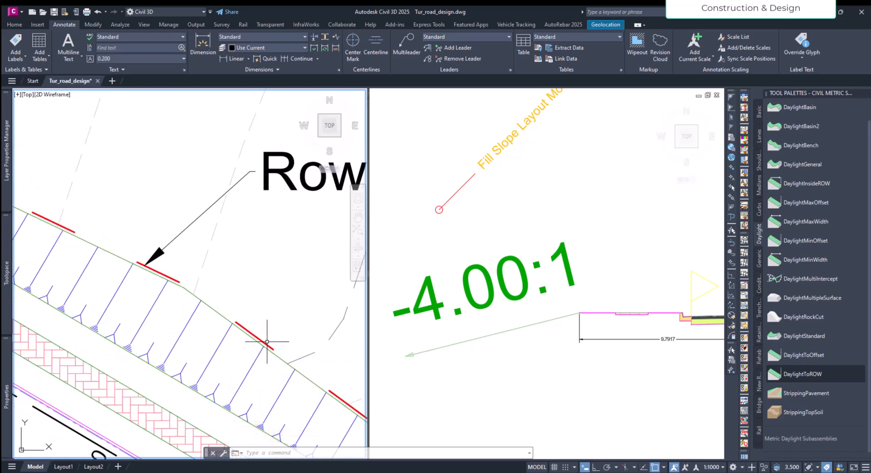
pyautogui.scroll(5, 266, 342)
pyautogui.click(248, 59)
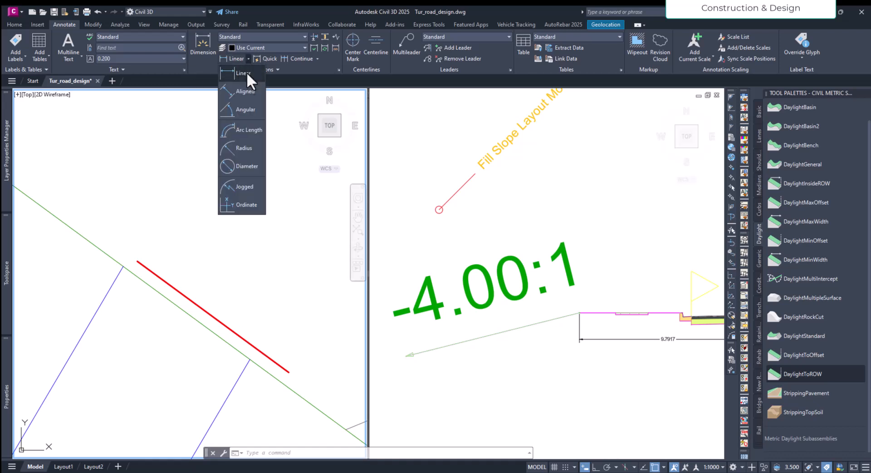
pyautogui.click(245, 92)
pyautogui.click(189, 312)
pyautogui.keyDown('shift'); pyautogui.rightClick(211, 285); pyautogui.keyUp('shift')
pyautogui.click(239, 212)
pyautogui.click(195, 305)
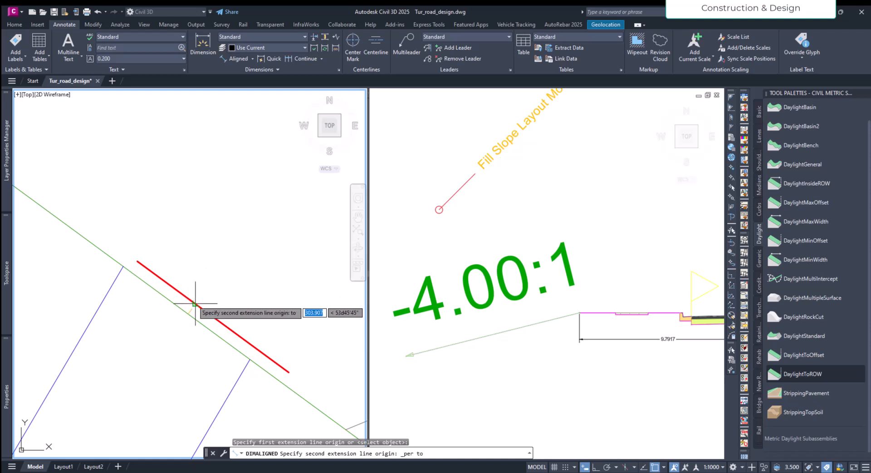
pyautogui.click(190, 328)
pyautogui.scroll(3, 189, 323)
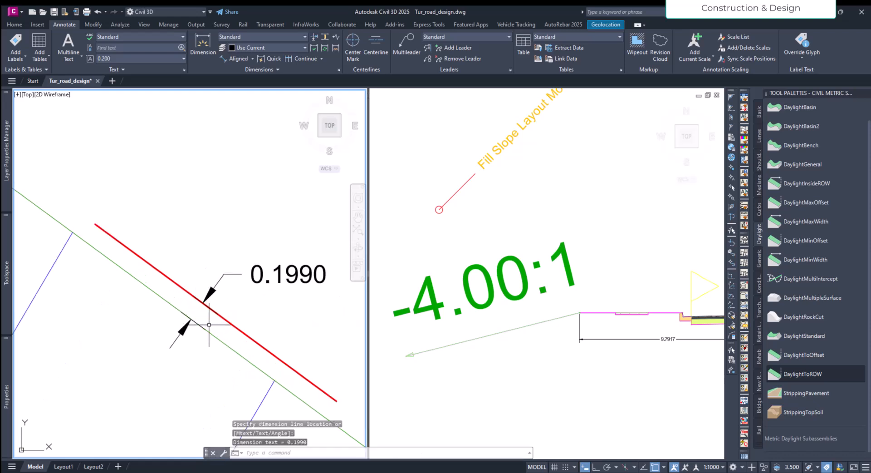
pyautogui.moveTo(258, 304); pyautogui.dragTo(186, 322, button='middle')
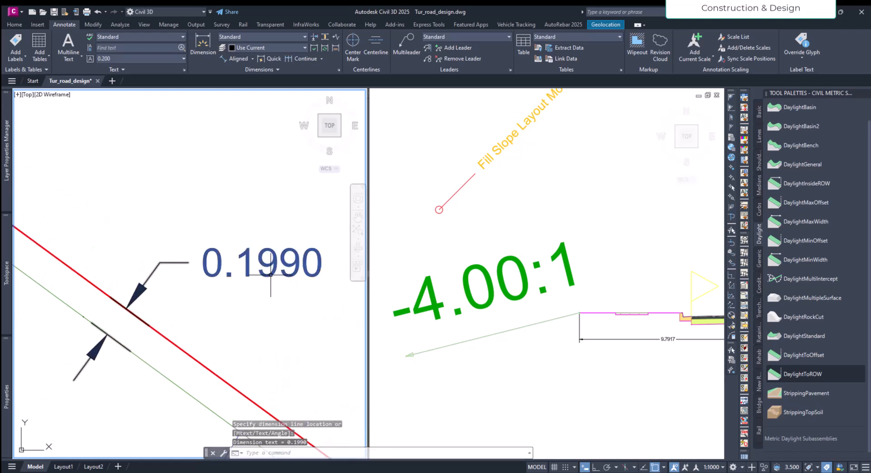
pyautogui.scroll(-6, 234, 306)
pyautogui.moveTo(276, 339); pyautogui.dragTo(186, 285, button='middle')
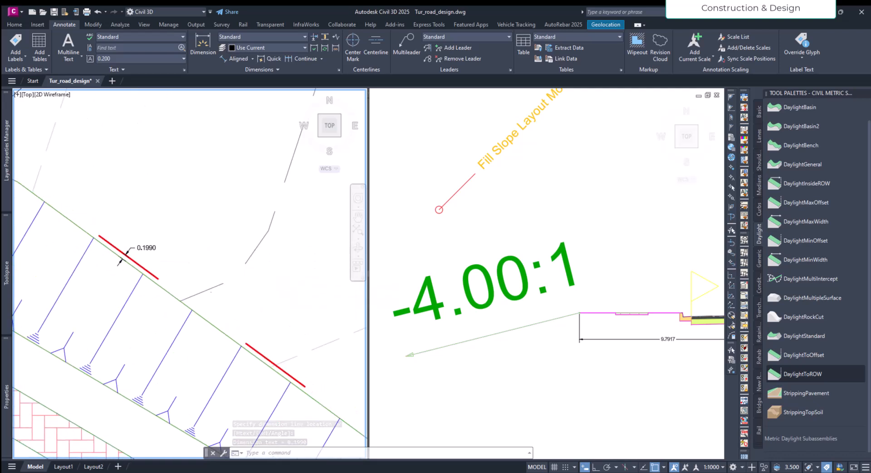
# Delete the aligned dimension between the daylight edge and the Row line.
pyautogui.press('Escape')
pyautogui.press('Escape')
pyautogui.press('Escape')
pyautogui.click(137, 249)
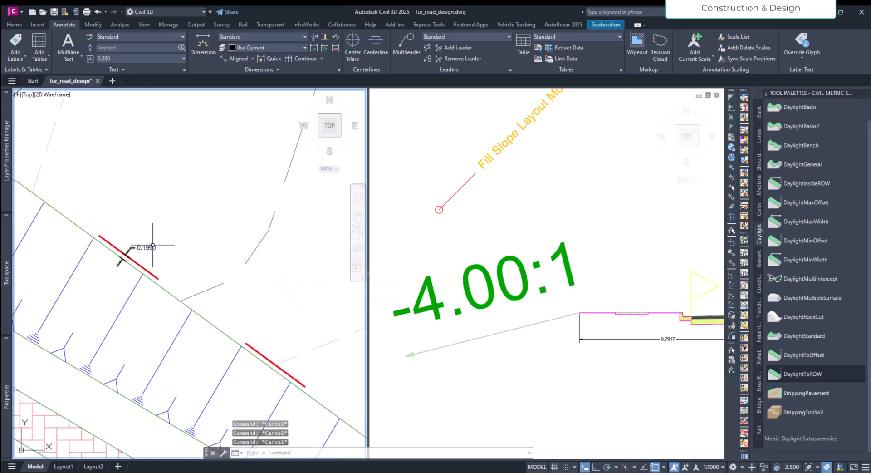
pyautogui.press('Delete')
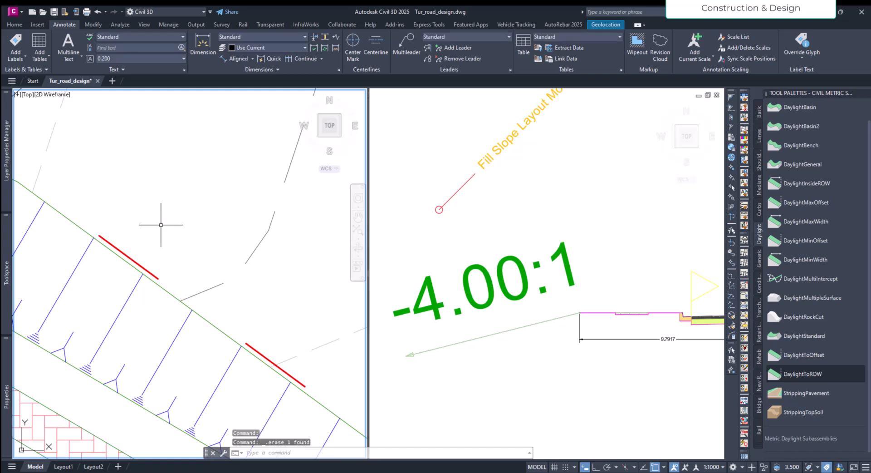
# Examine the corridor's daylight edge along the Row line, including the corner near station 0+180, and activate the subassembly viewport.
pyautogui.scroll(-3, 211, 281)
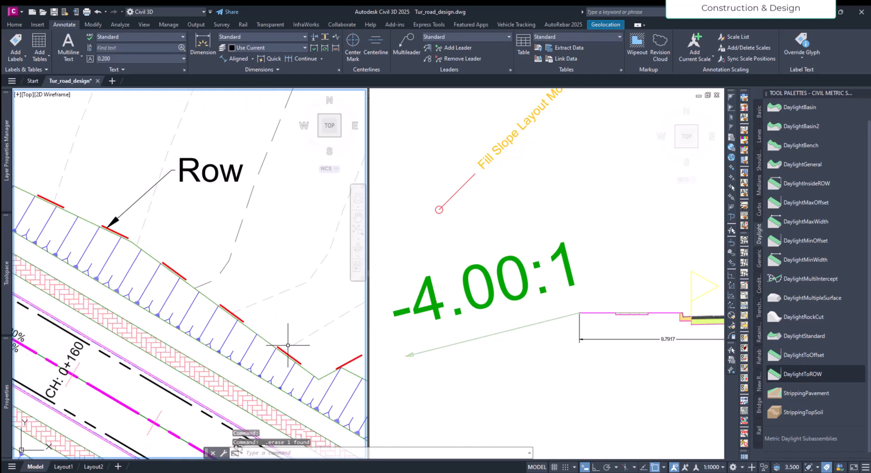
pyautogui.moveTo(288, 345); pyautogui.dragTo(155, 291, button='middle')
pyautogui.scroll(4, 197, 310)
pyautogui.scroll(-4, 238, 345)
pyautogui.scroll(-2, 238, 346)
pyautogui.moveTo(239, 345); pyautogui.dragTo(254, 252, button='middle')
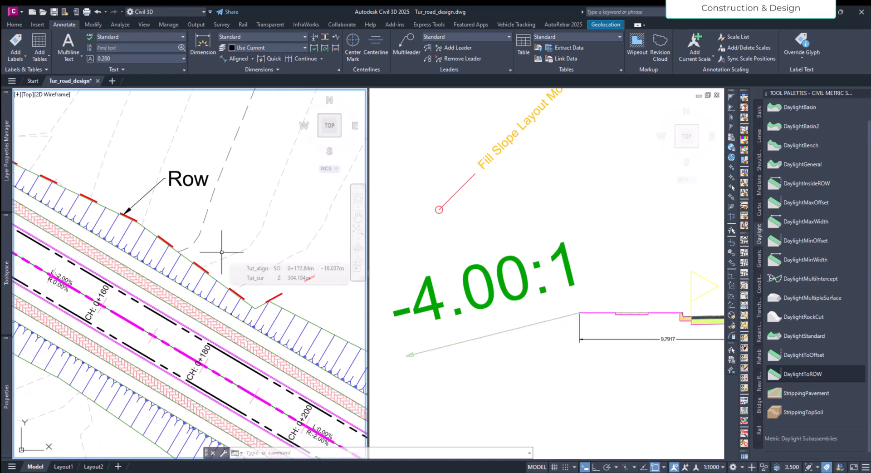
pyautogui.click(393, 304)
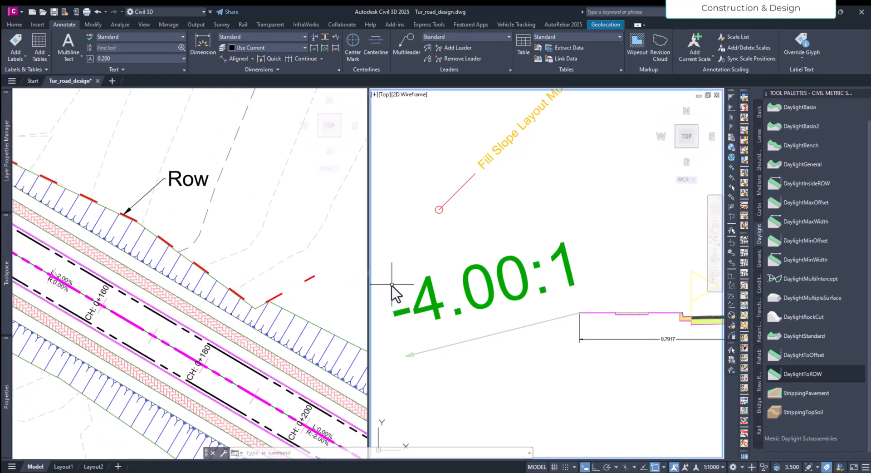
pyautogui.click(572, 367)
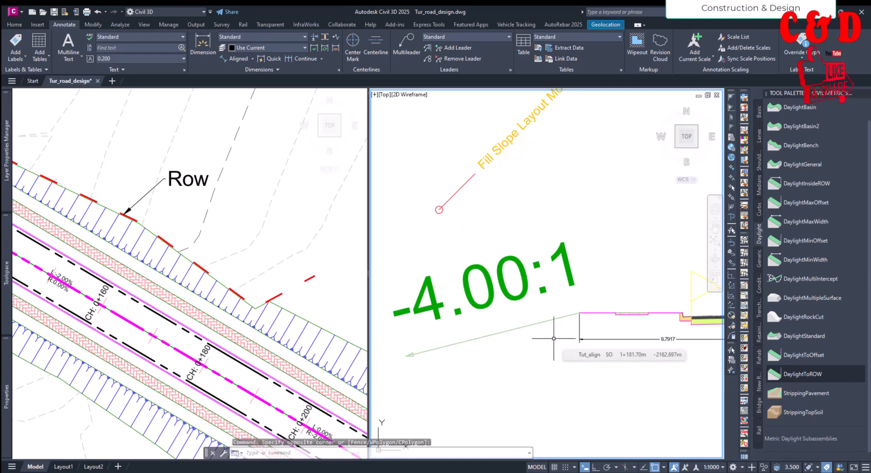